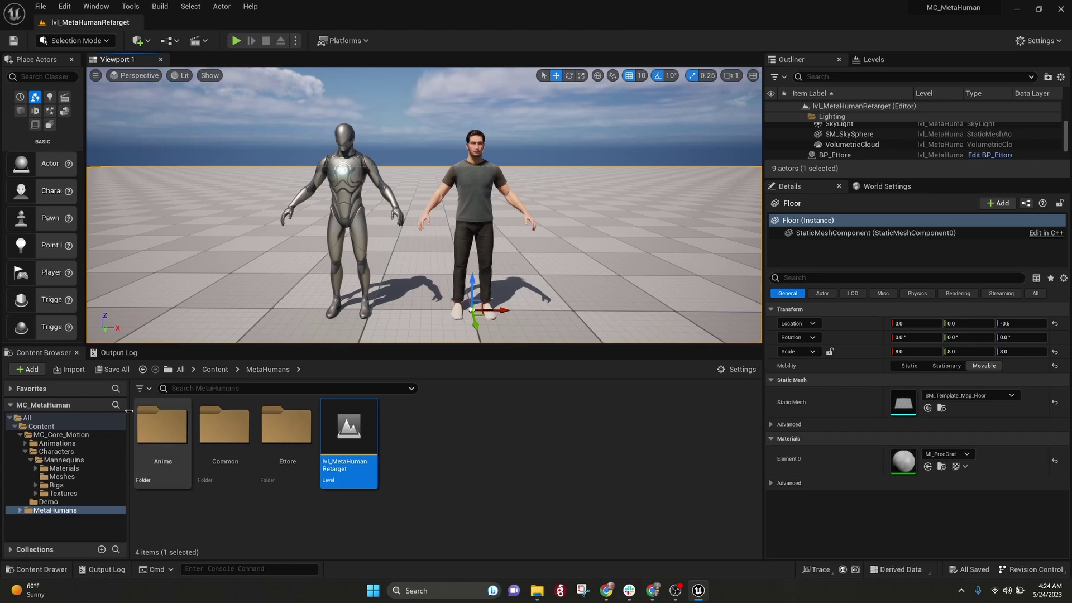
# Step: Select the Manny mannequin in the level and browse to the mannequin meshes folder
pyautogui.click(64, 435)
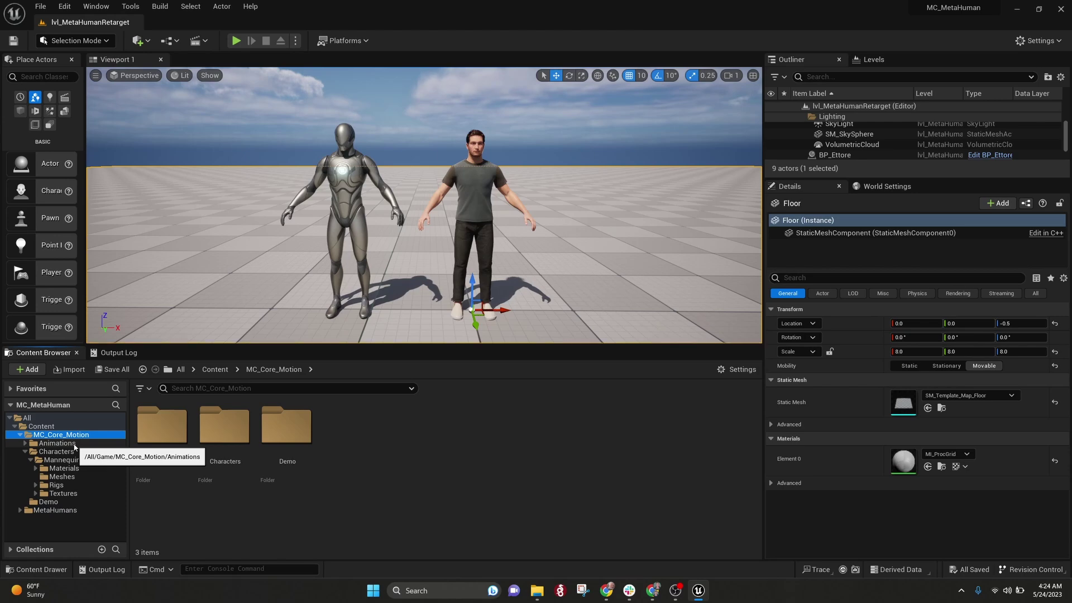
pyautogui.click(59, 510)
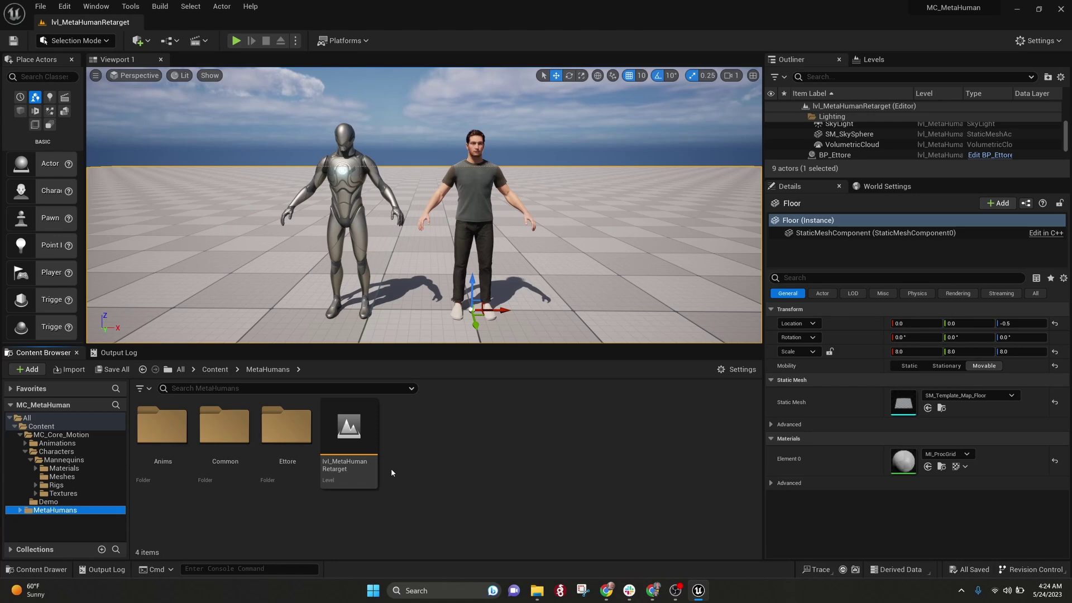
pyautogui.click(362, 166)
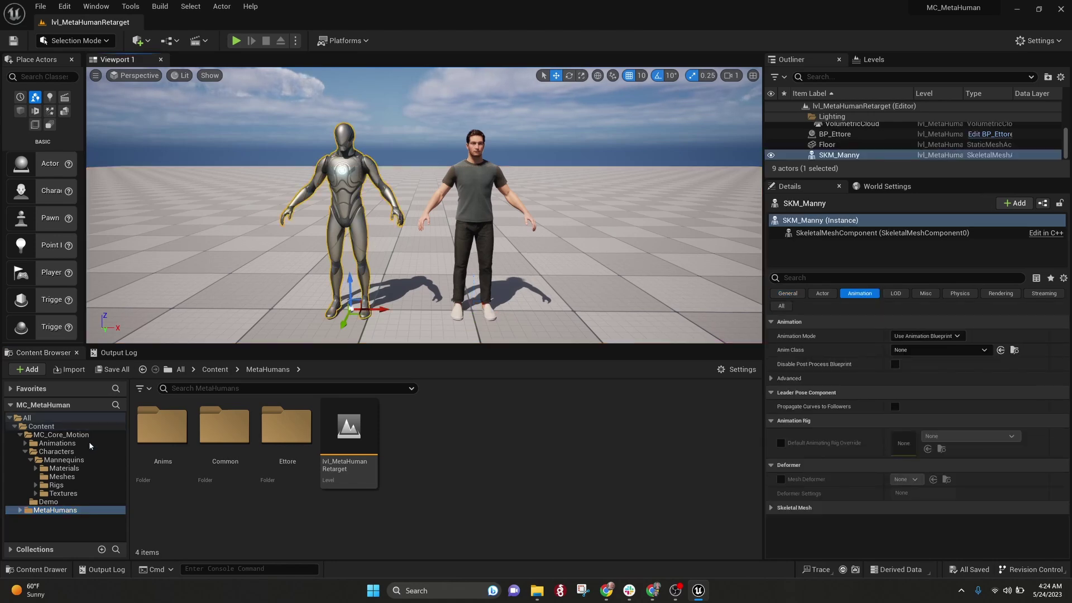
pyautogui.click(60, 486)
pyautogui.click(62, 476)
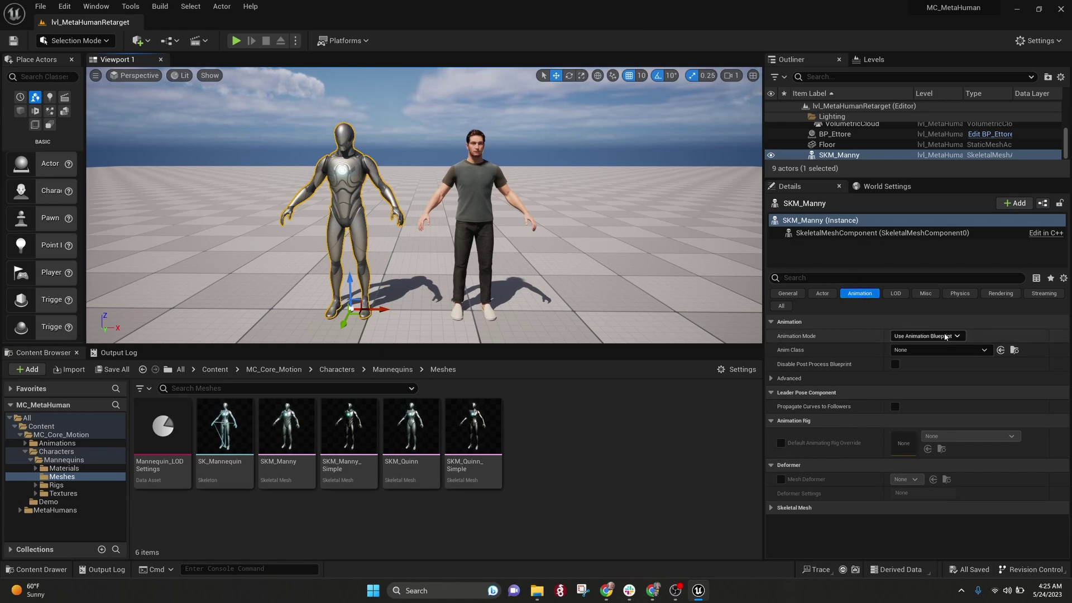
# Step: Set Manny to Use Animation Asset playing am_Stand_Idle_01, then start a play test
pyautogui.click(924, 336)
pyautogui.click(927, 350)
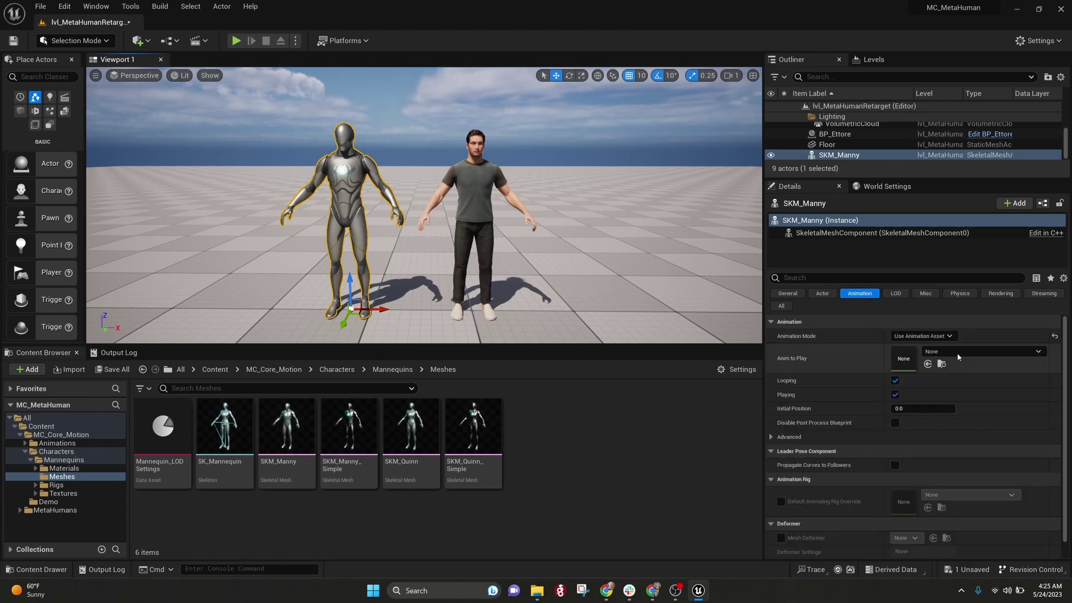
pyautogui.click(957, 350)
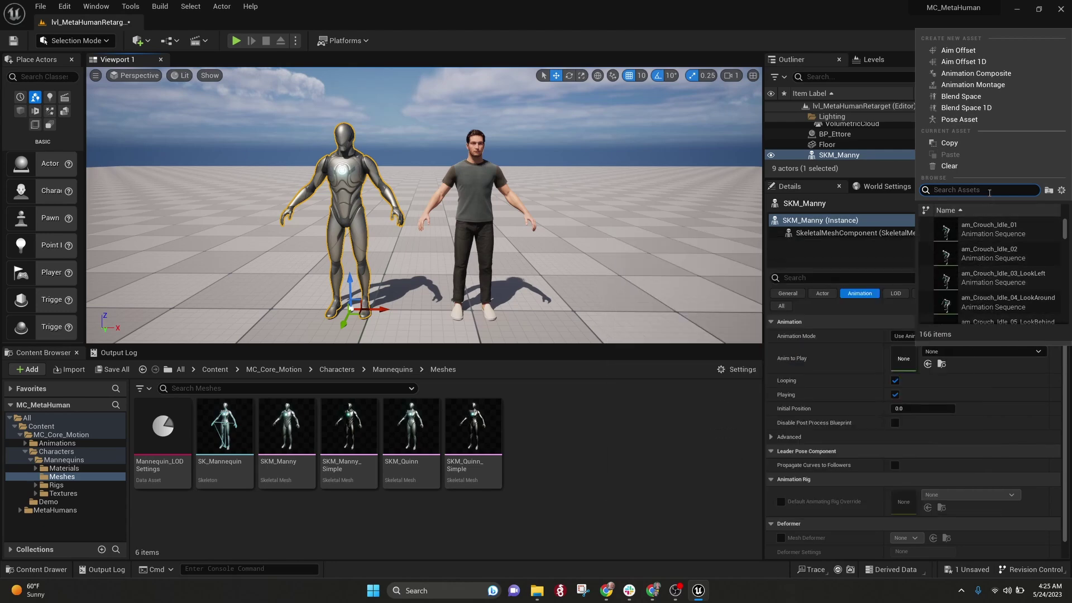
pyautogui.write('stand')
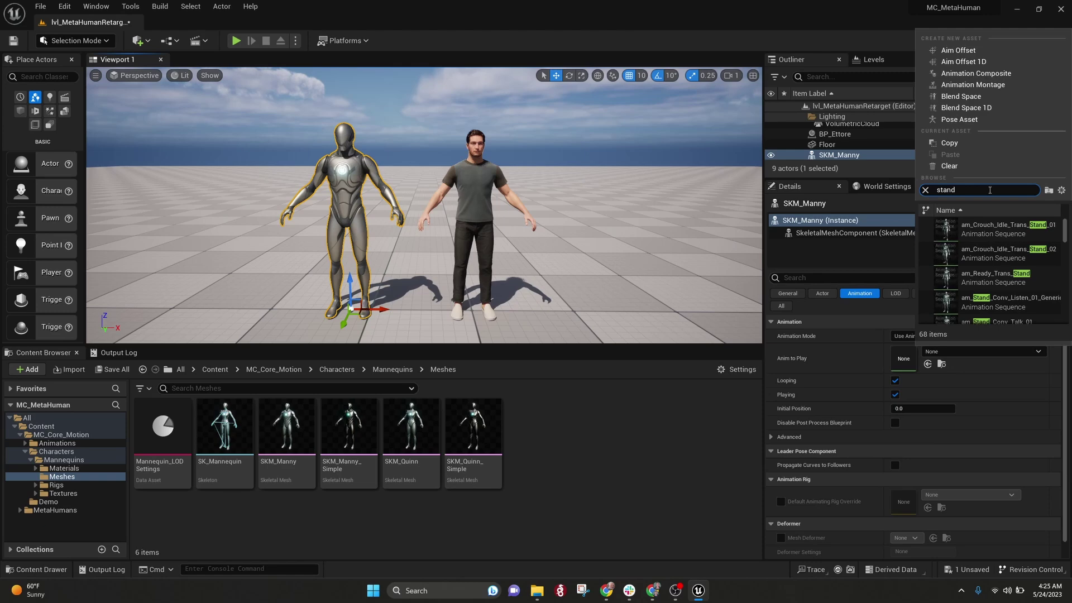
pyautogui.write('_idle')
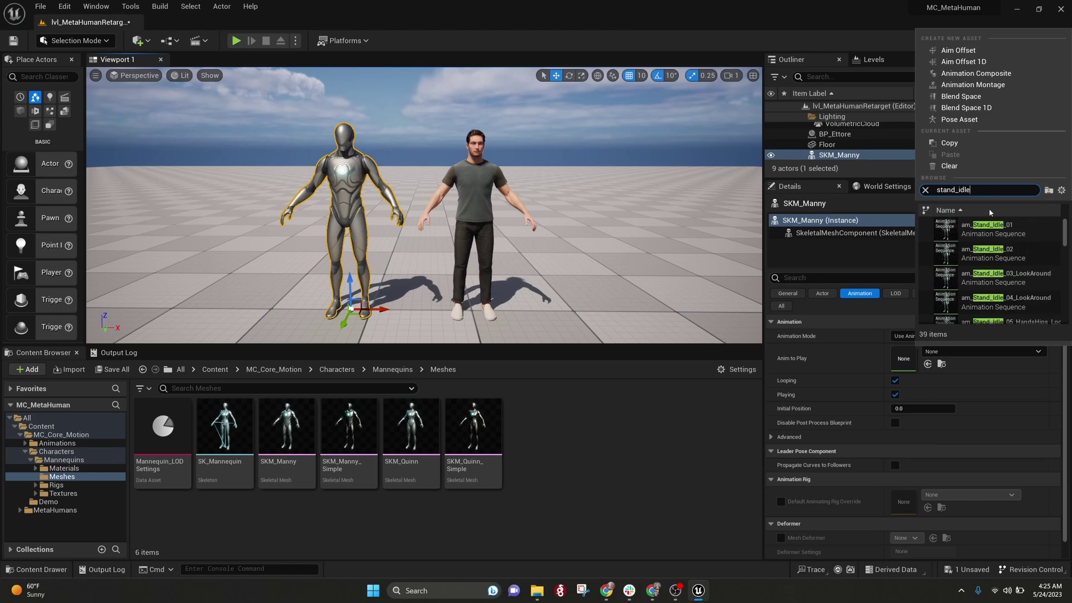
pyautogui.click(991, 229)
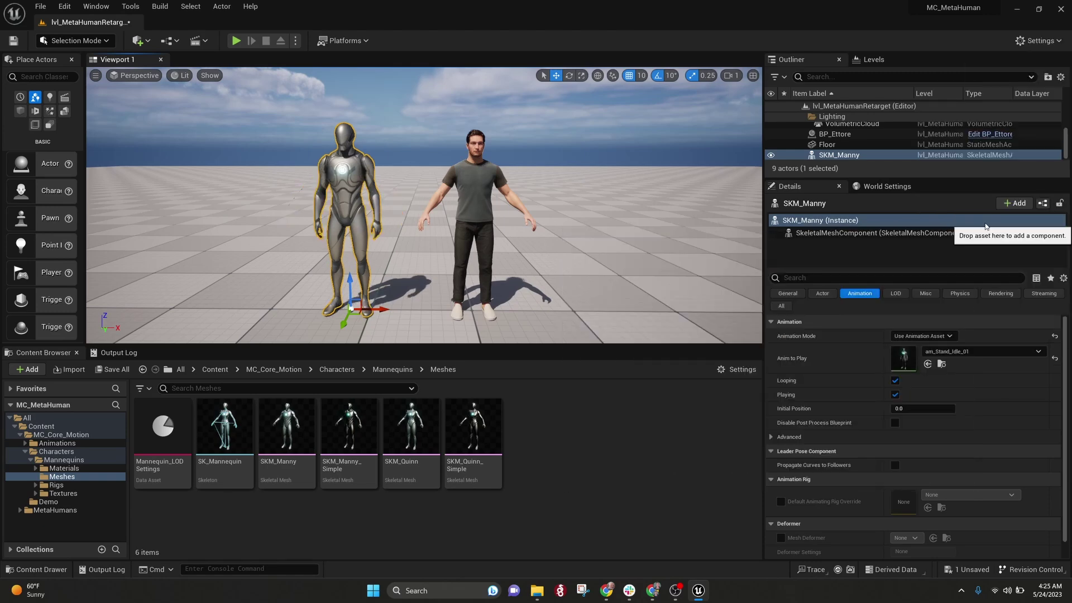
pyautogui.click(236, 41)
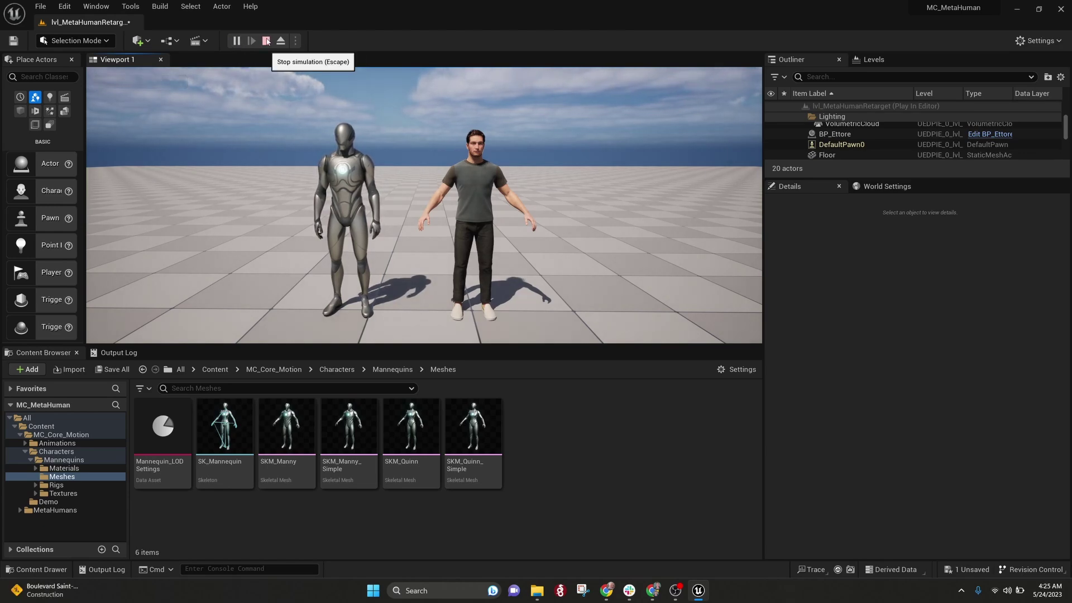
# Step: Stop the play test and set Ettore's Body Animation Mode to Use Animation Asset
pyautogui.click(266, 41)
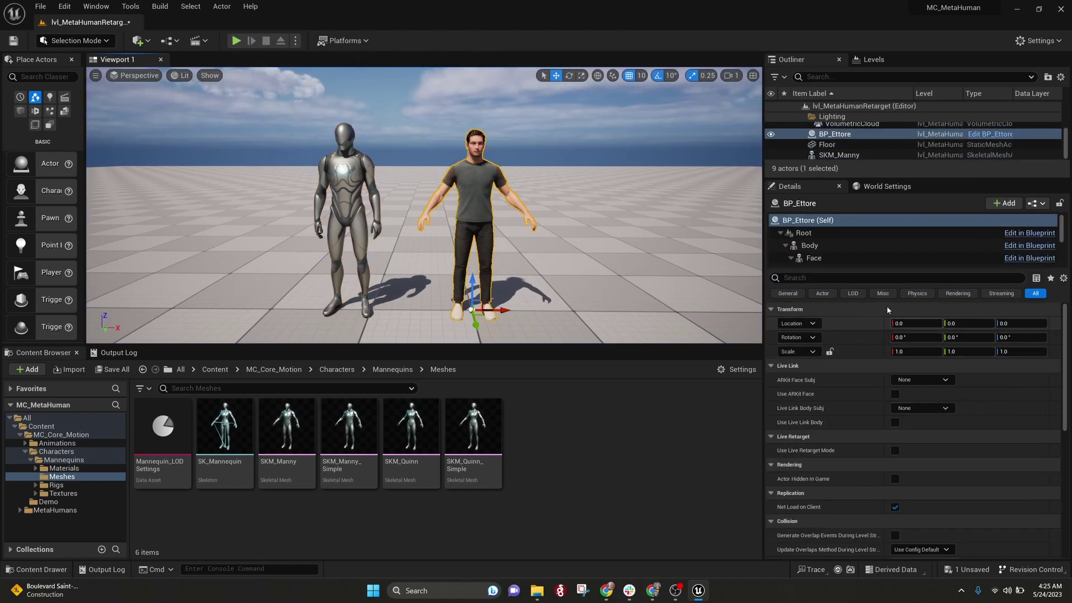
pyautogui.click(833, 246)
pyautogui.click(938, 324)
pyautogui.click(945, 342)
pyautogui.click(984, 340)
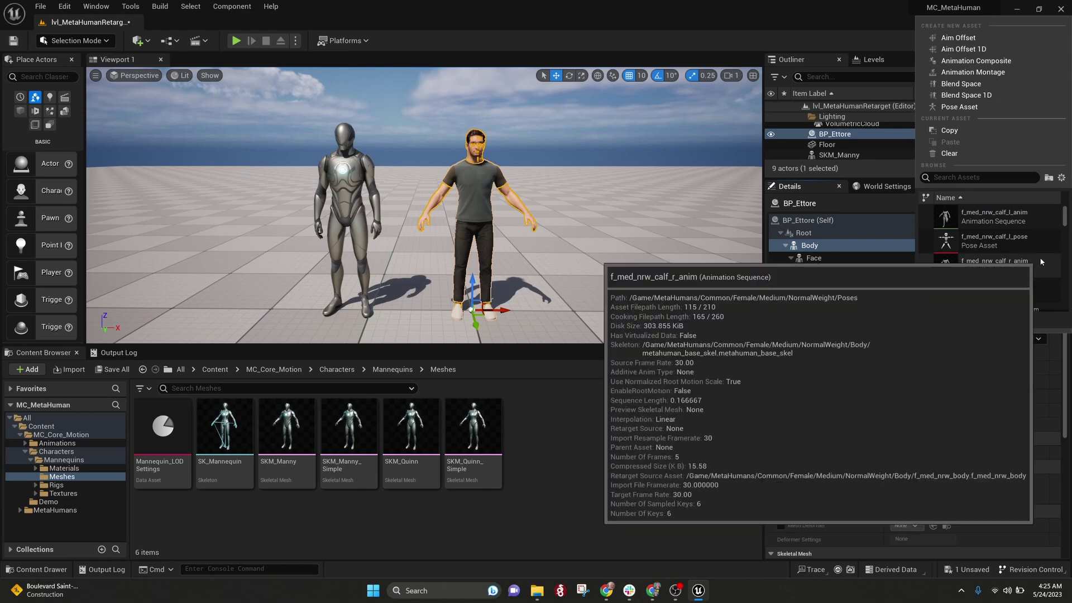
pyautogui.click(853, 41)
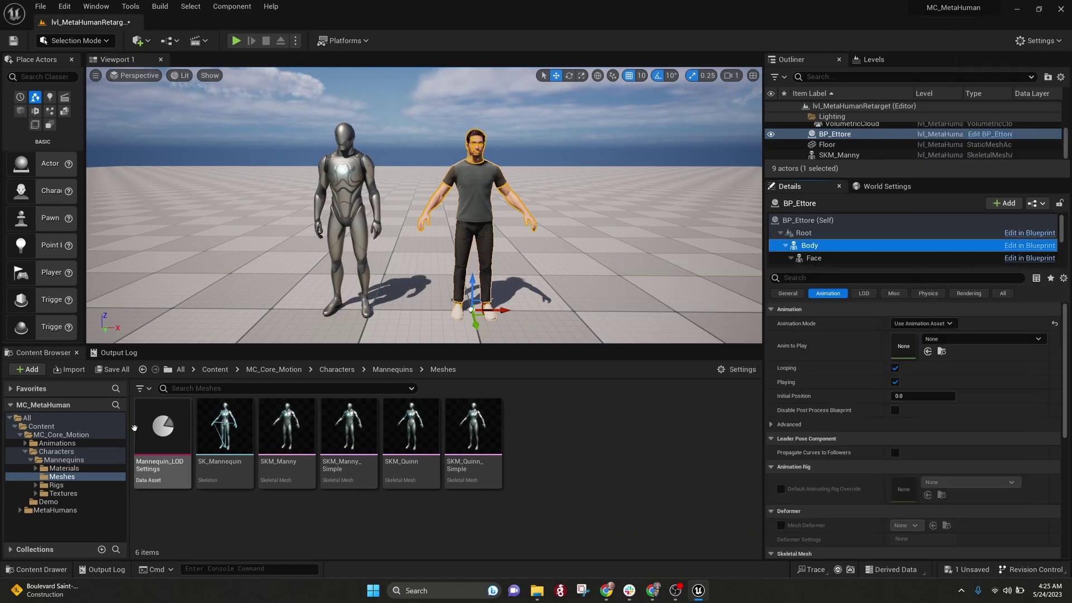
# Step: Open the BP_Ettore Blueprint from the MetaHumans/Ettore folder
pyautogui.click(71, 511)
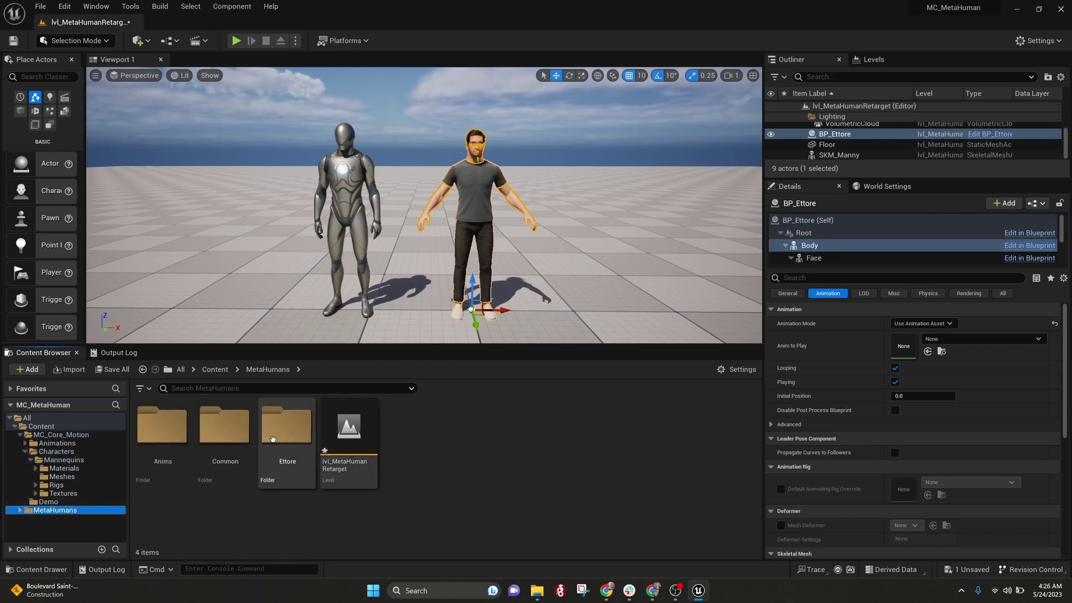
pyautogui.doubleClick(287, 427)
pyautogui.click(674, 429)
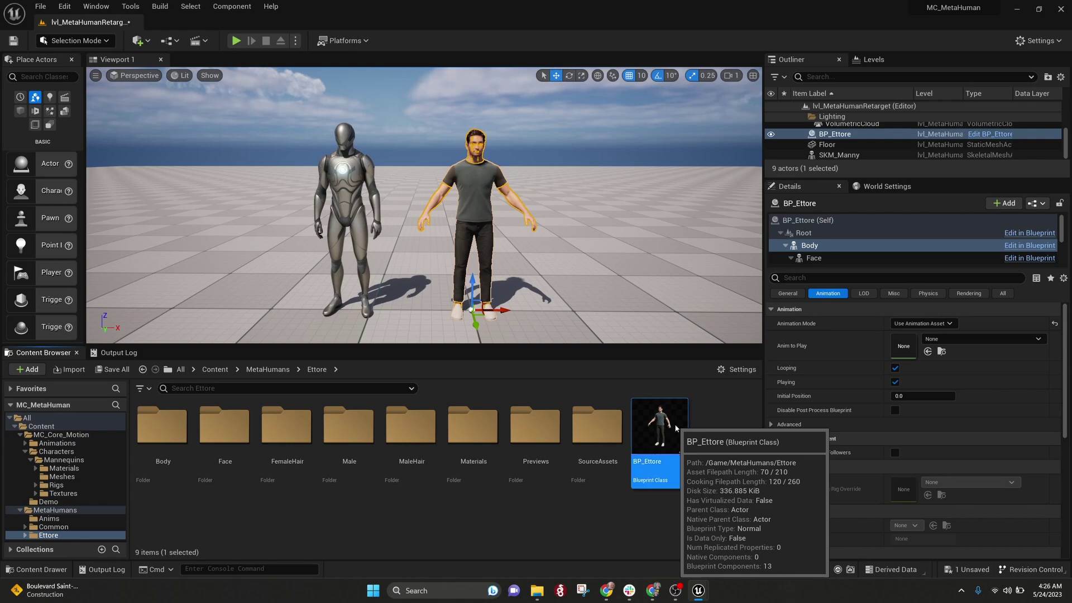
pyautogui.doubleClick(675, 429)
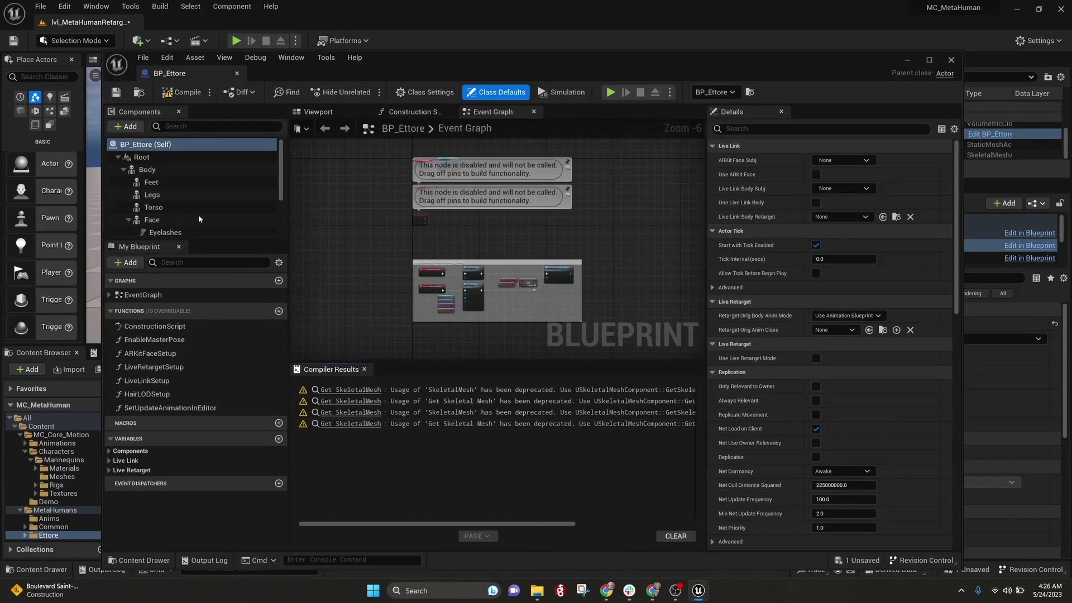
# Step: Inspect the Body component's mesh and animation details, then close the BP_Ettore editor
pyautogui.click(147, 170)
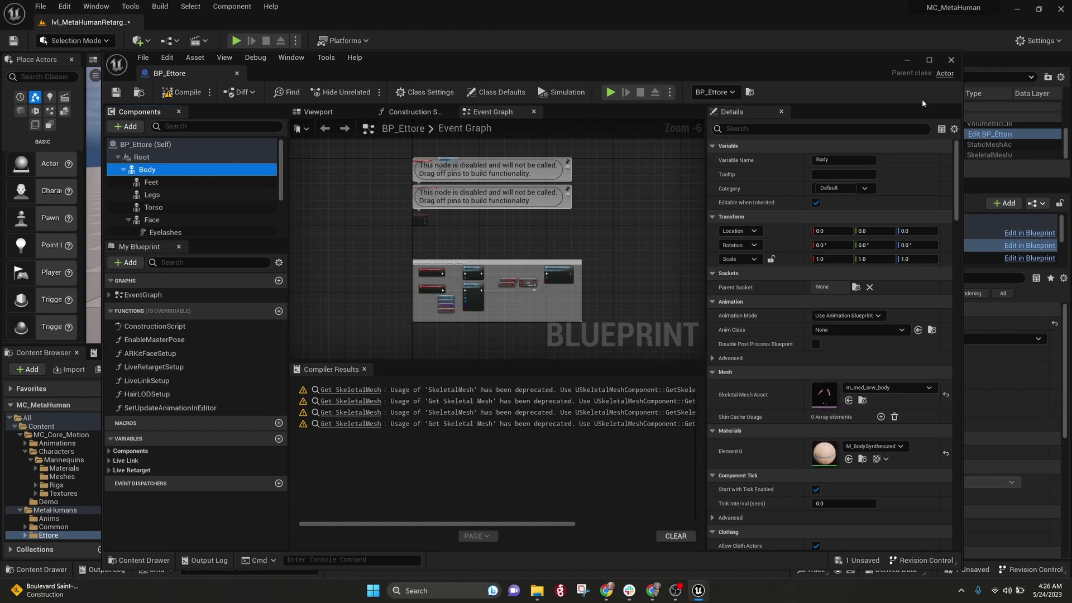
pyautogui.click(951, 60)
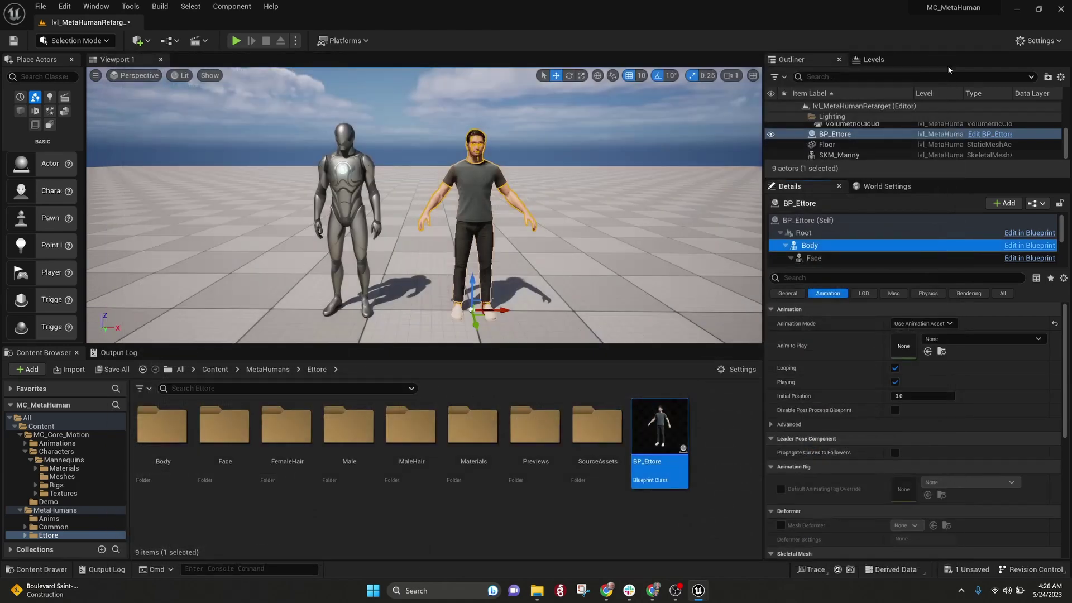
# Step: Save all changes and open RTG_Mannequin from Characters/Mannequins/Rigs
pyautogui.click(112, 369)
pyautogui.click(615, 411)
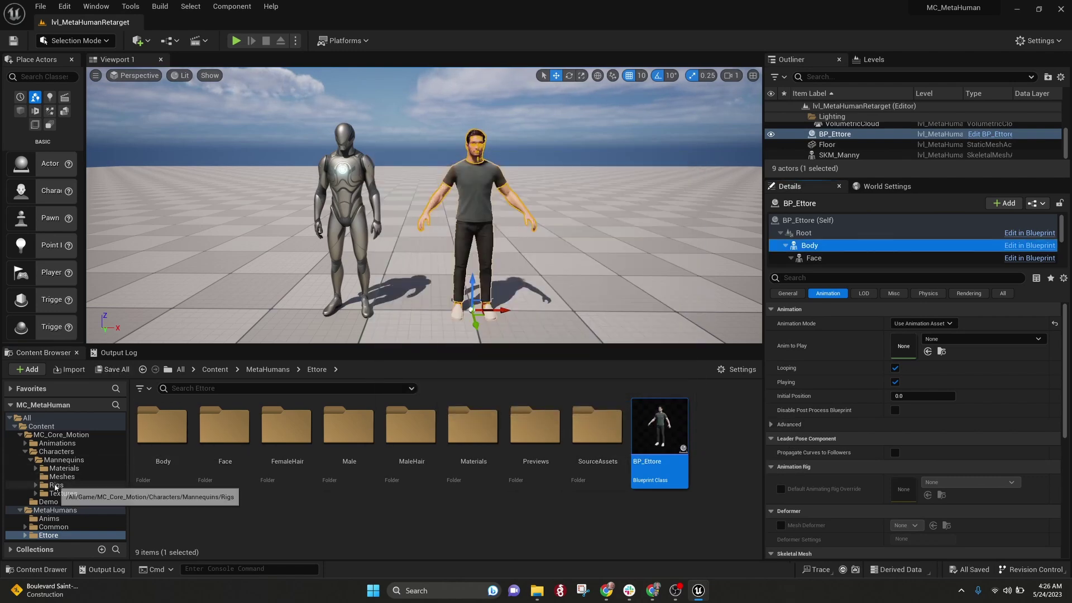
pyautogui.click(56, 485)
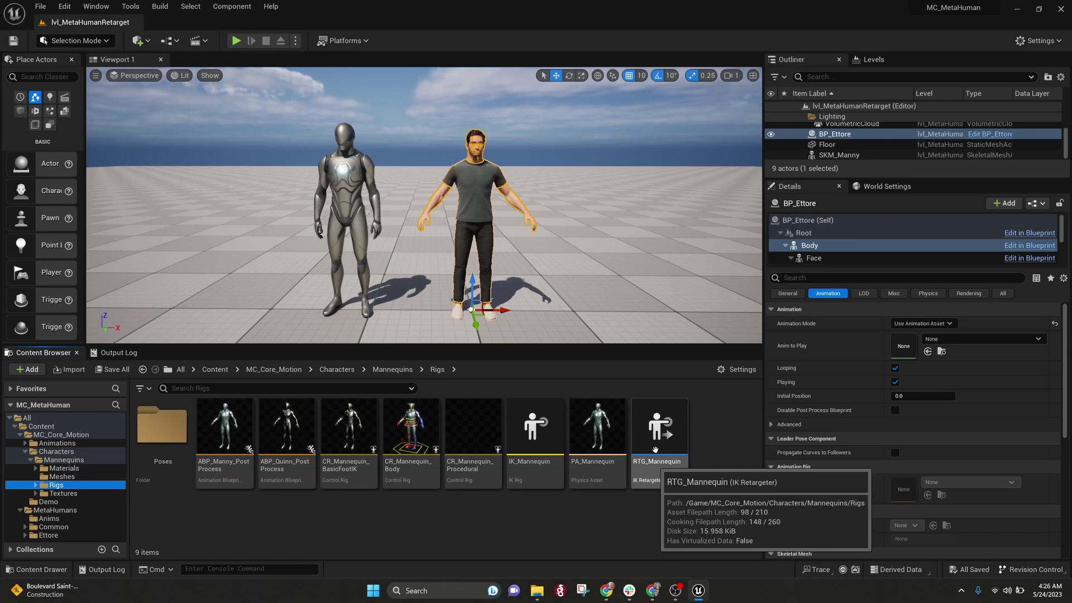
pyautogui.doubleClick(656, 429)
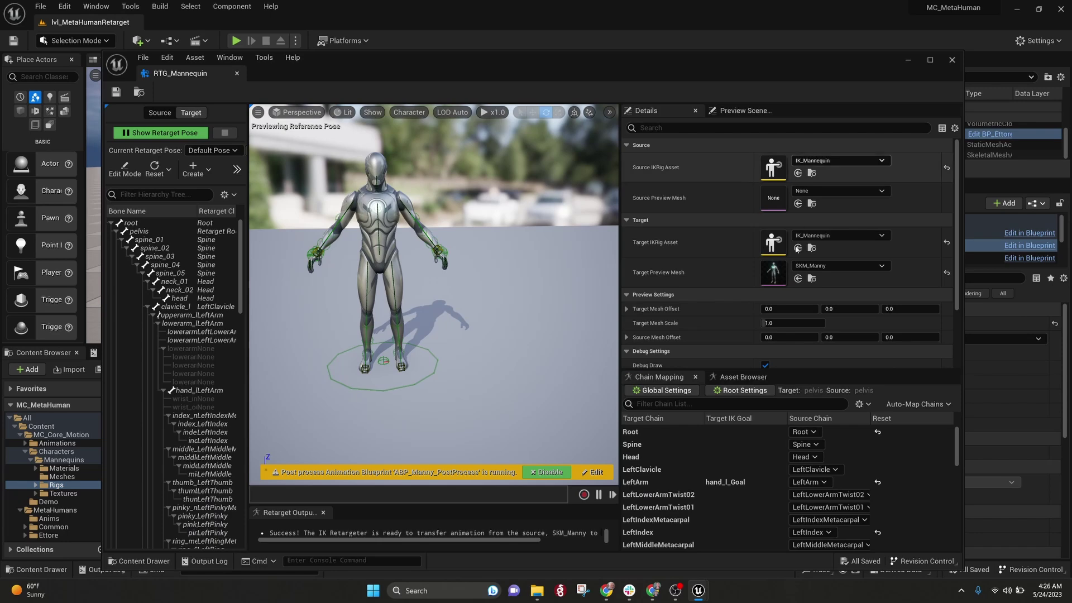
# Step: Set the retargeter's Target Mesh Offset X to 150 and save the asset
pyautogui.click(777, 309)
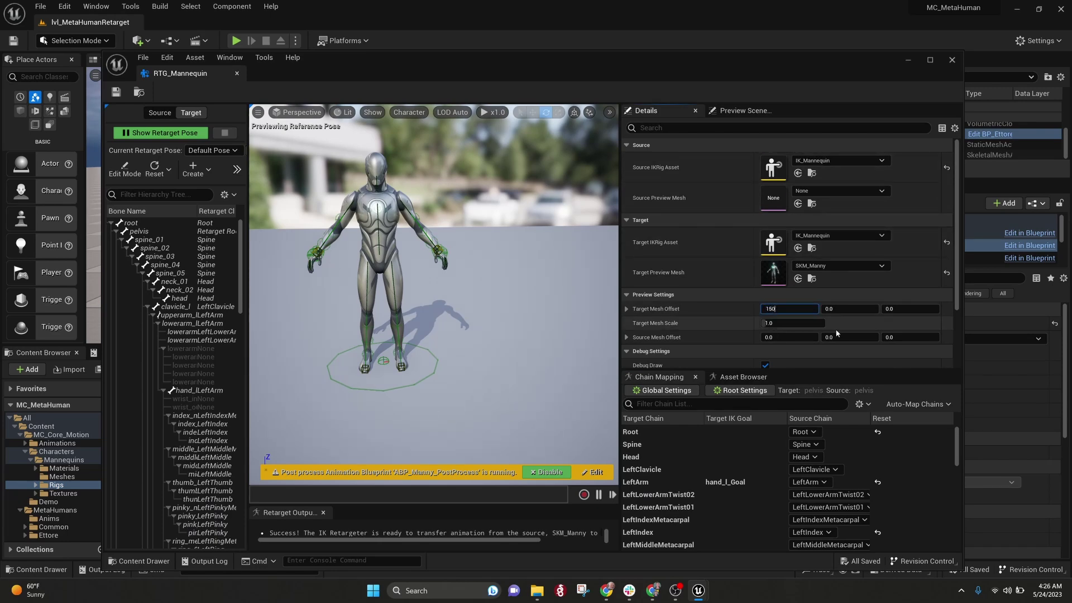
pyautogui.press('Return')
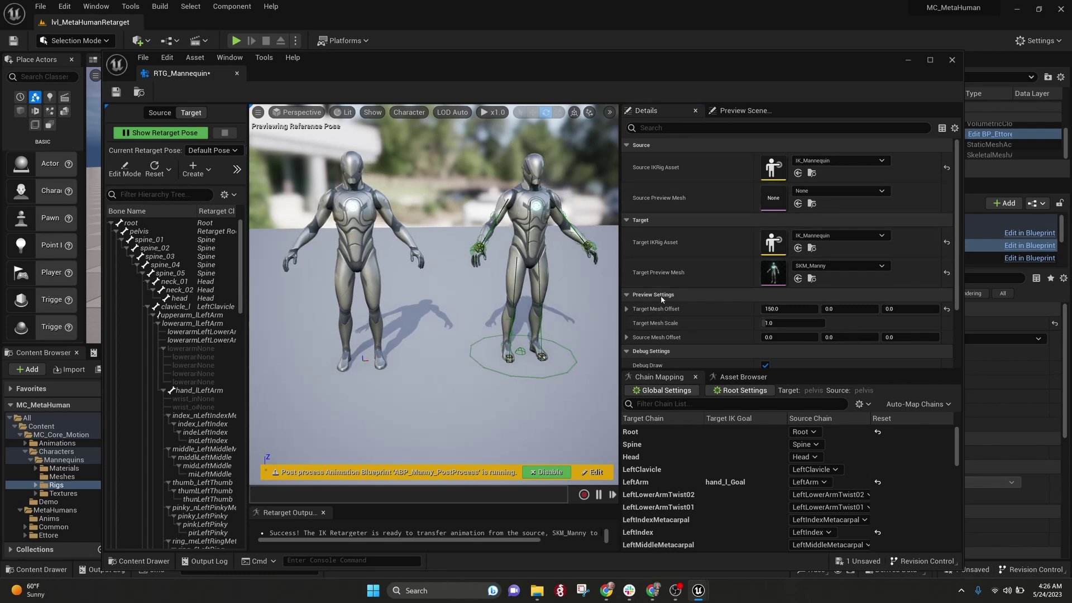
pyautogui.click(832, 236)
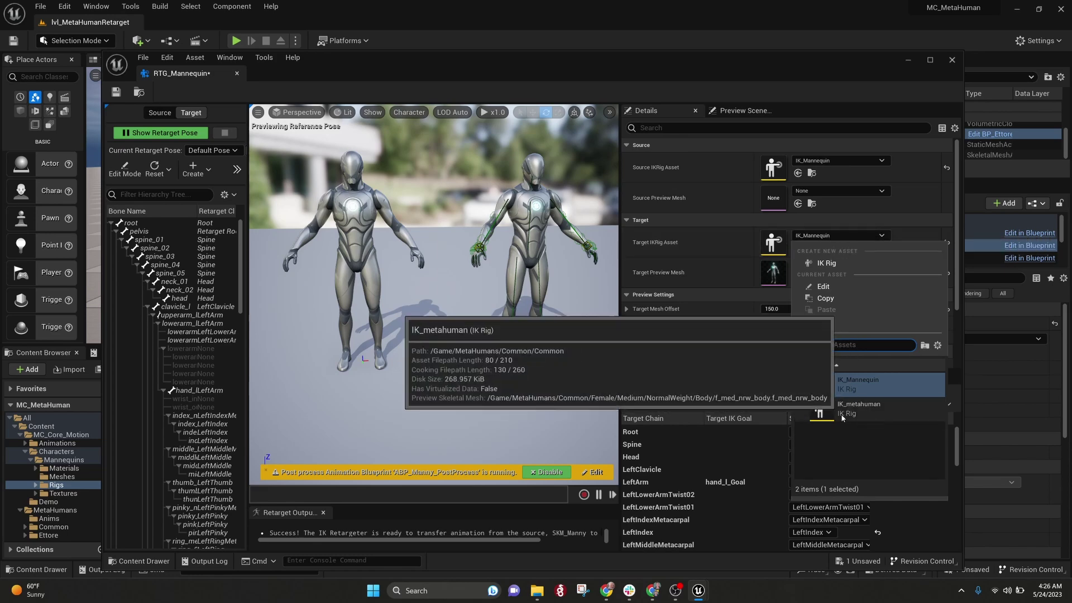
pyautogui.click(357, 61)
pyautogui.moveTo(357, 61); pyautogui.dragTo(491, 50)
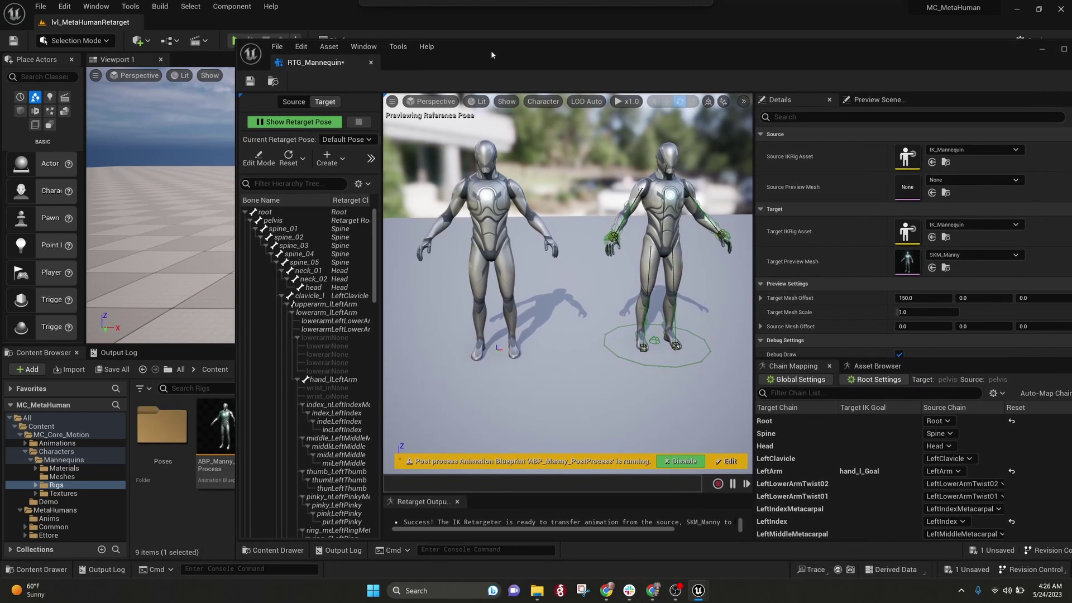
pyautogui.click(250, 81)
# Step: Choose IK_metahuman as the Target IKRig Asset
pyautogui.moveTo(503, 61); pyautogui.dragTo(301, 43)
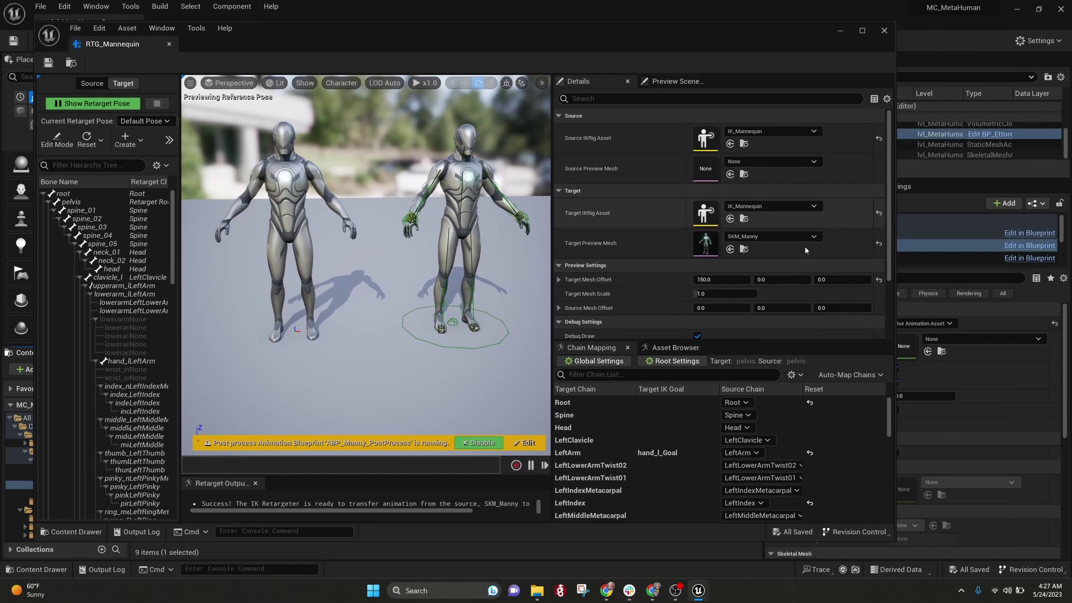
pyautogui.click(814, 207)
pyautogui.click(792, 379)
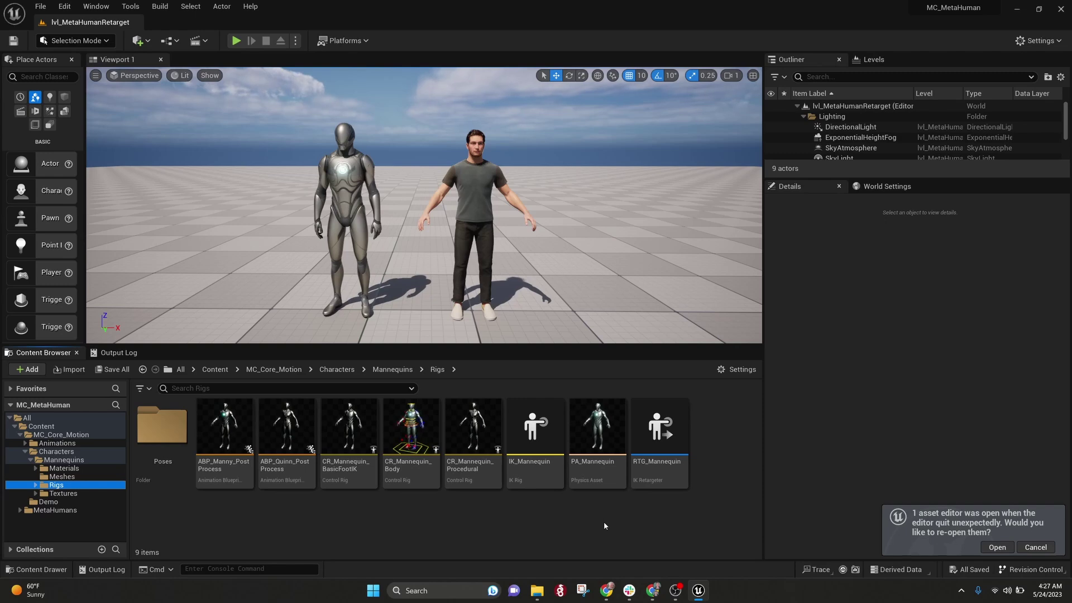
# Step: Reopen RTG_Mannequin, target IK_metahuman, and use m_med_nrw_body as target preview mesh
pyautogui.doubleClick(663, 444)
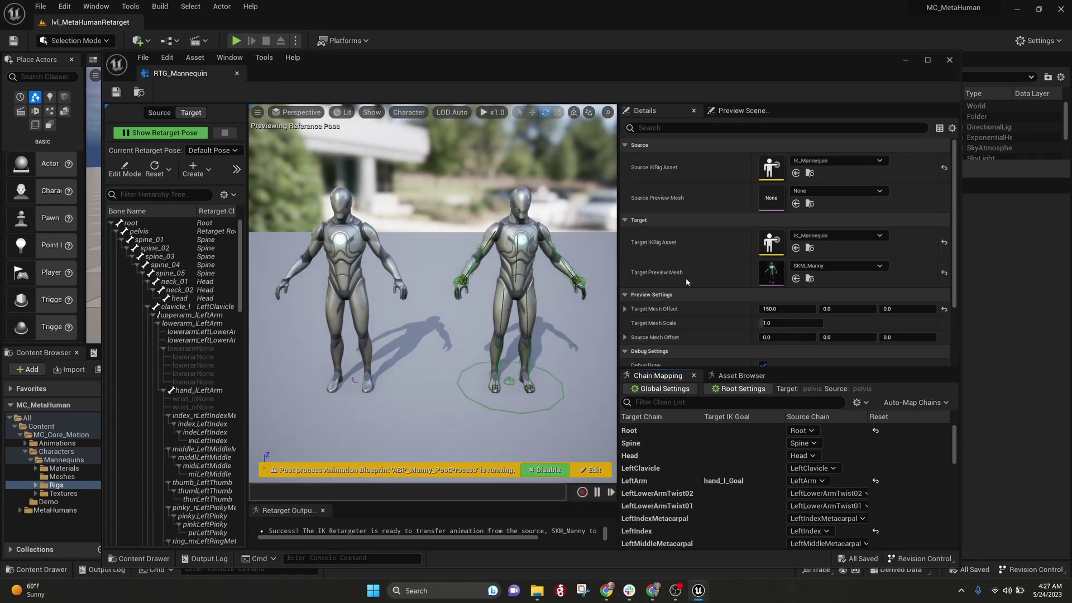
pyautogui.click(867, 237)
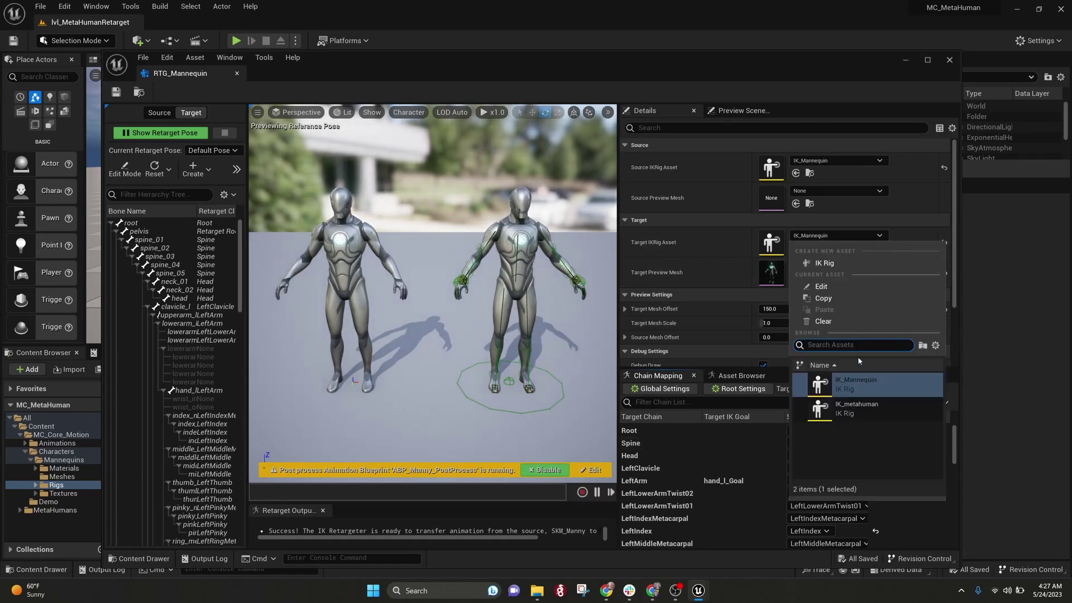
pyautogui.click(851, 413)
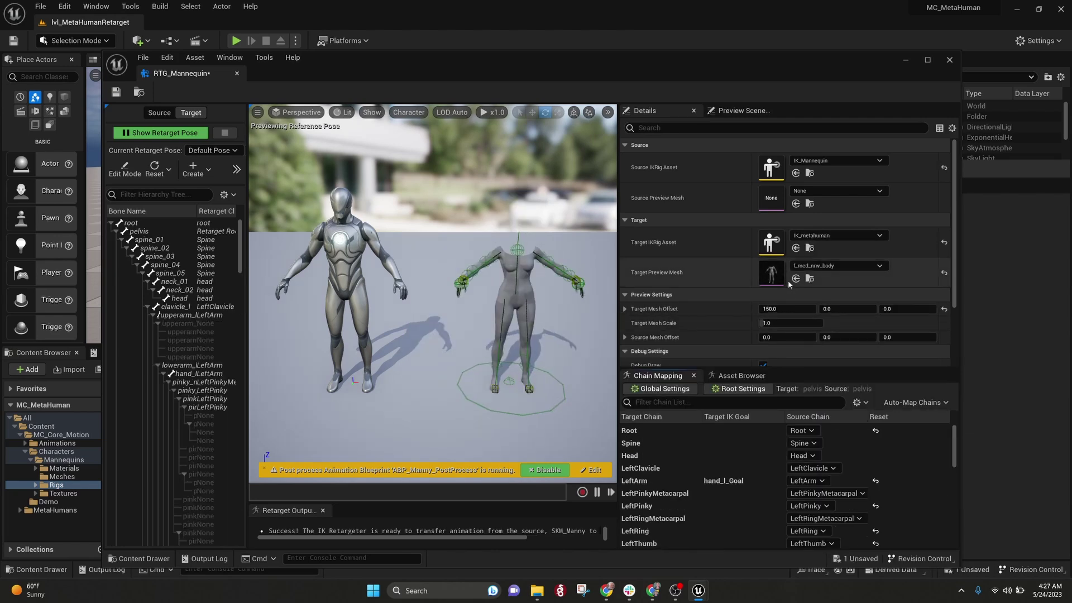
pyautogui.click(843, 267)
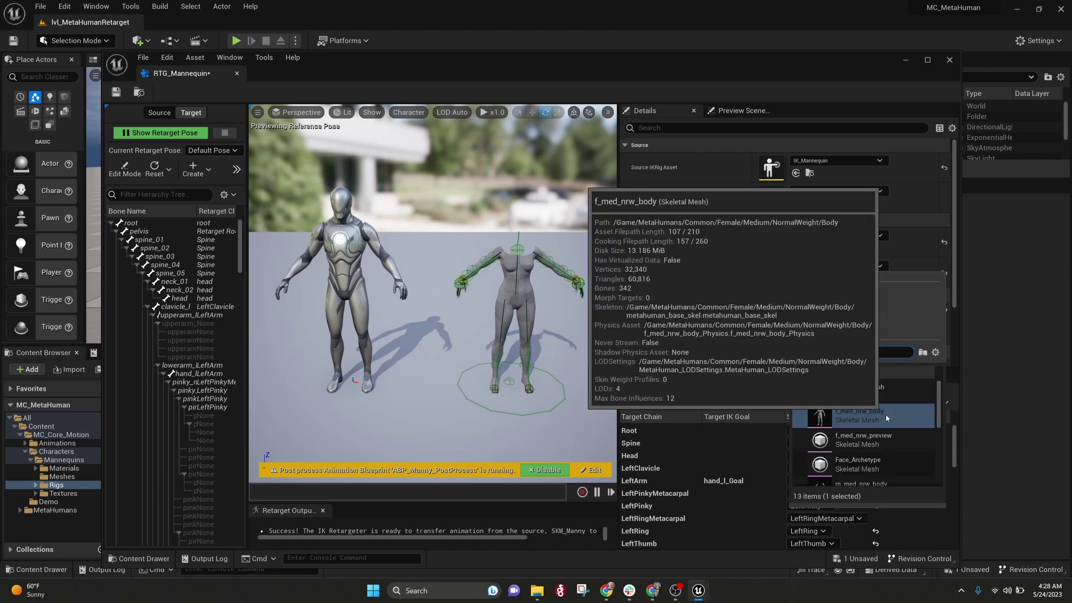
pyautogui.scroll(-2, 902, 433)
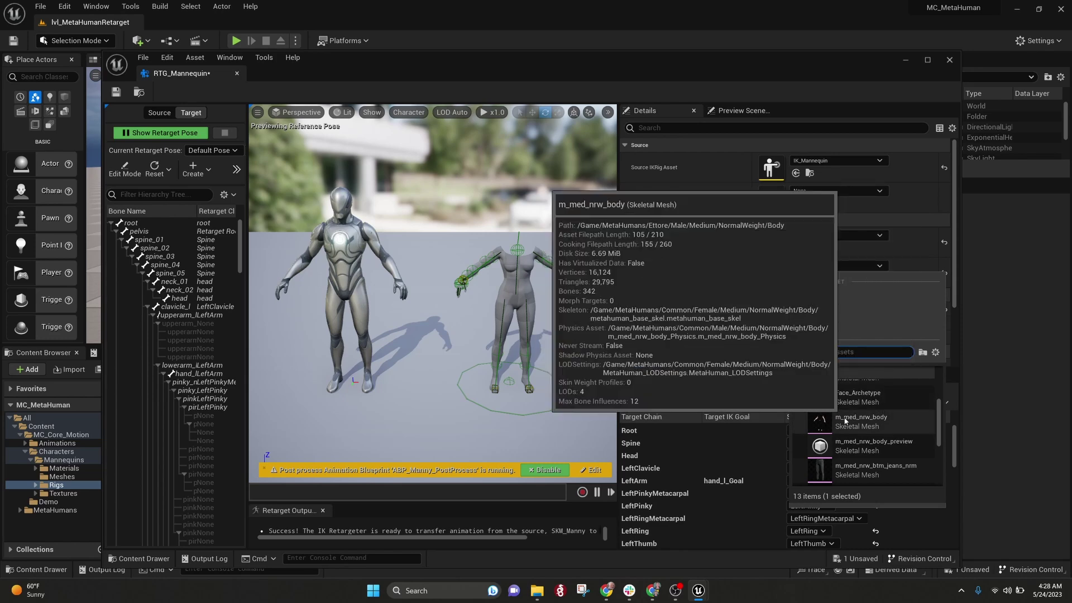
pyautogui.click(871, 422)
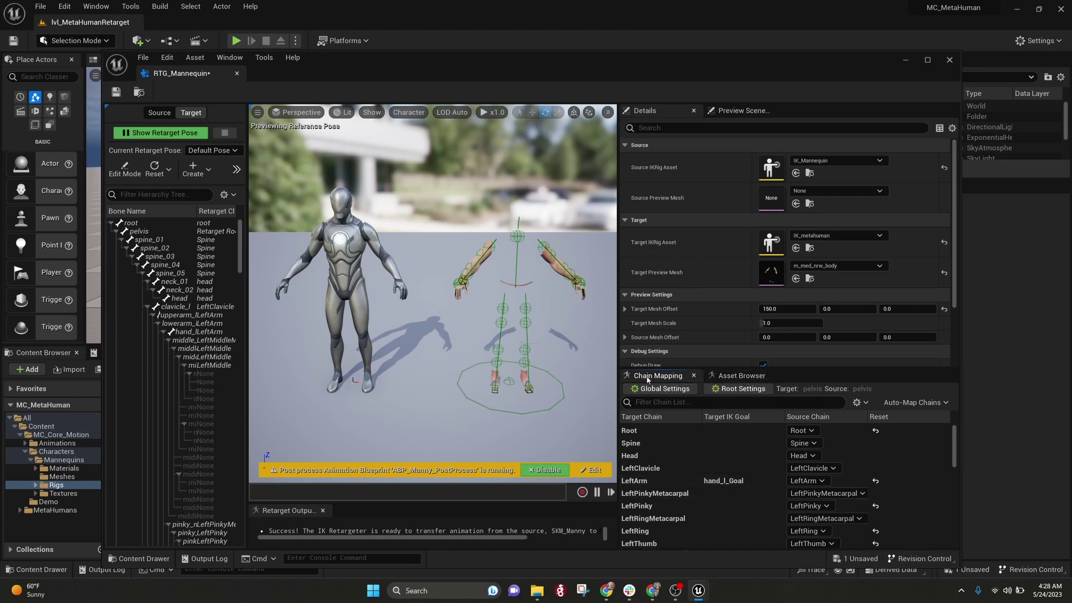
# Step: Set Blend to Source to 0 on the LeftArm and RightArm chains
pyautogui.click(715, 481)
pyautogui.moveTo(812, 287); pyautogui.dragTo(781, 287)
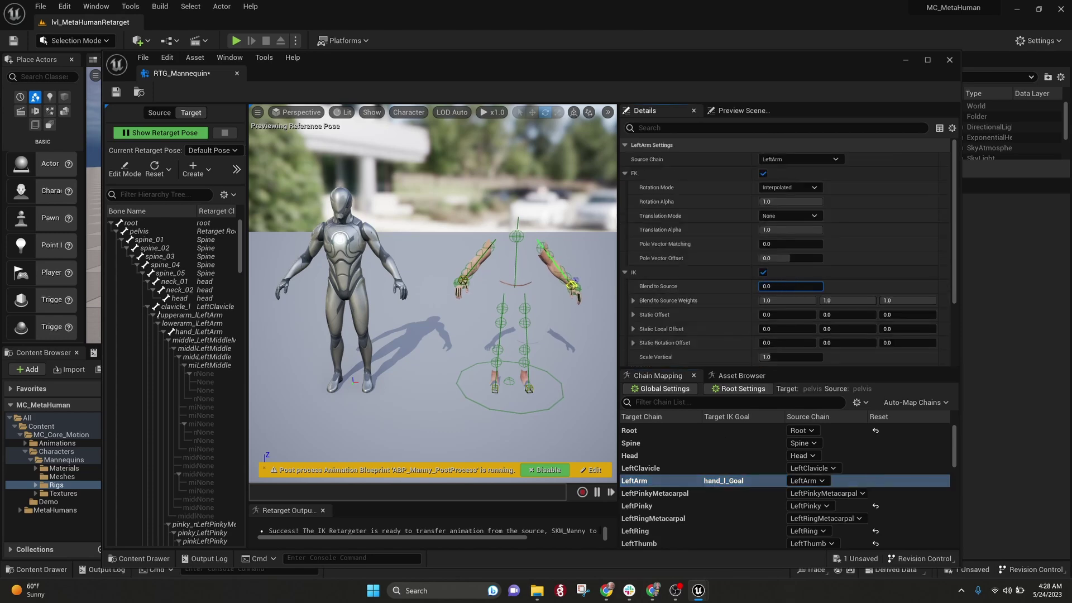
pyautogui.scroll(-5, 745, 480)
pyautogui.click(745, 486)
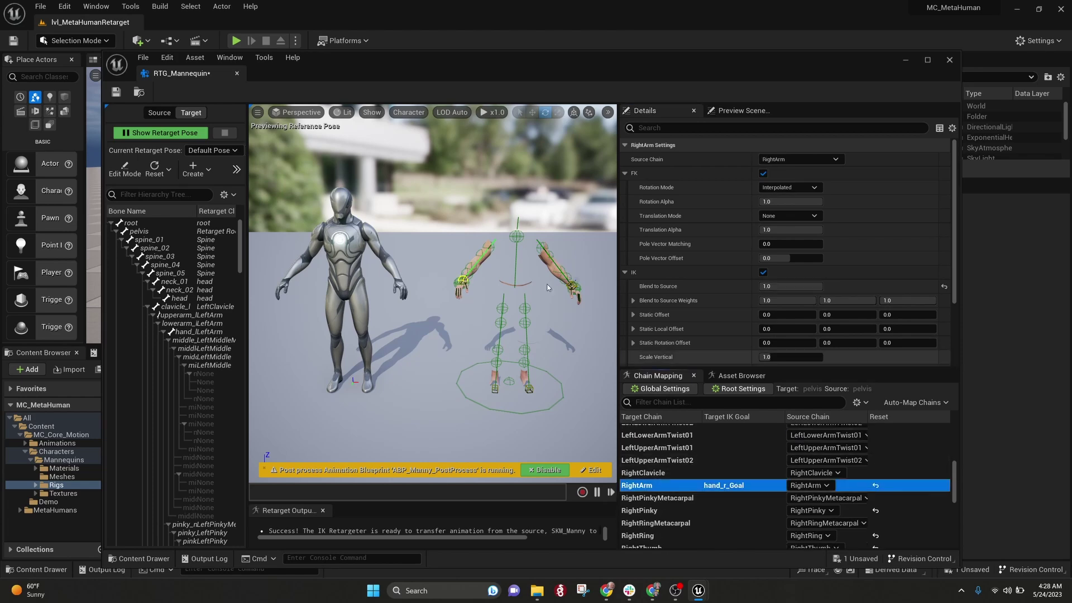
pyautogui.moveTo(782, 287)
pyautogui.mouseDown()
pyautogui.moveTo(813, 289)
pyautogui.moveTo(782, 287)
pyautogui.mouseUp()
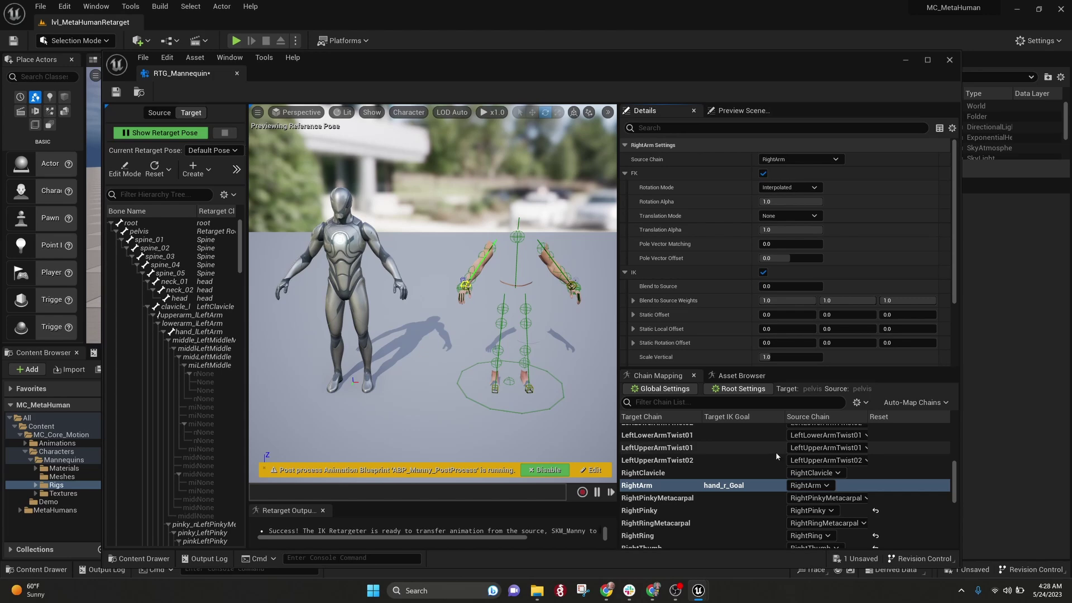
# Step: Set Blend to Source to 0 on the RightLeg and LeftLeg chains and save
pyautogui.scroll(-4, 776, 453)
pyautogui.scroll(-2, 777, 458)
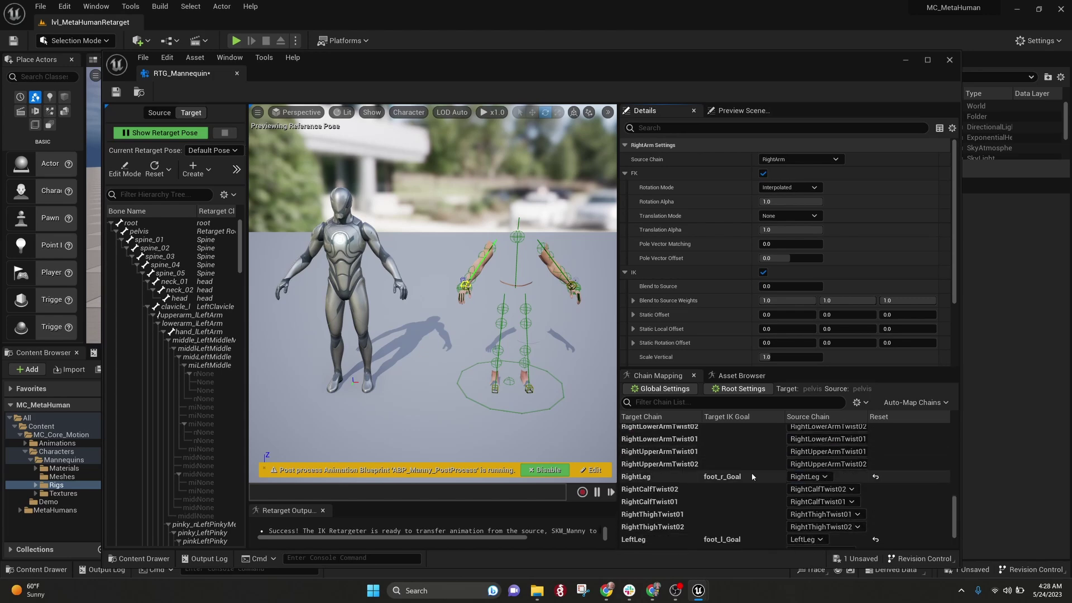
pyautogui.click(760, 476)
pyautogui.moveTo(785, 287); pyautogui.dragTo(760, 287)
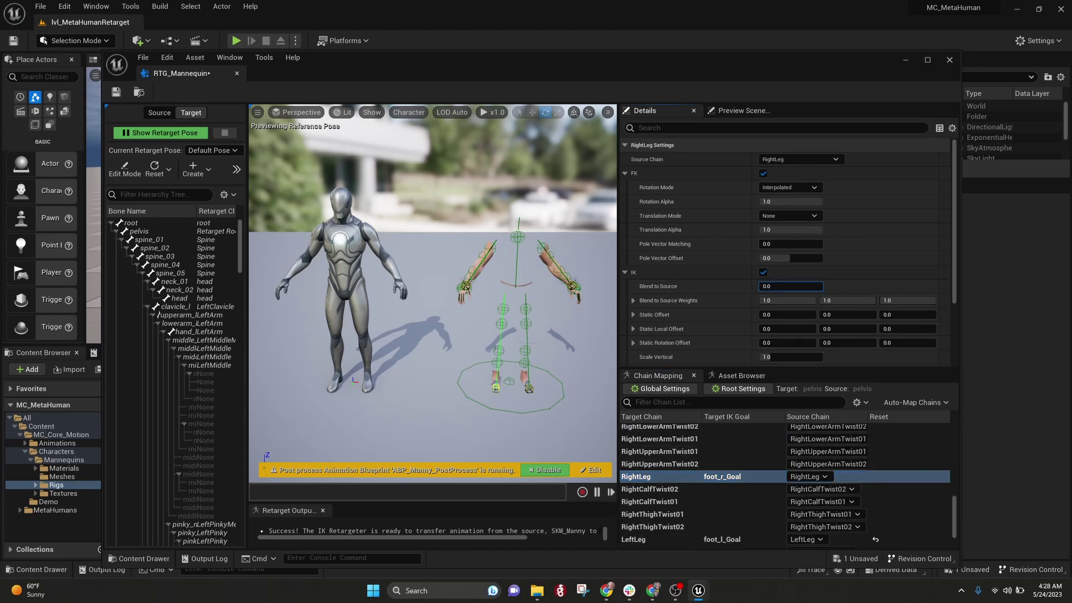
pyautogui.click(729, 540)
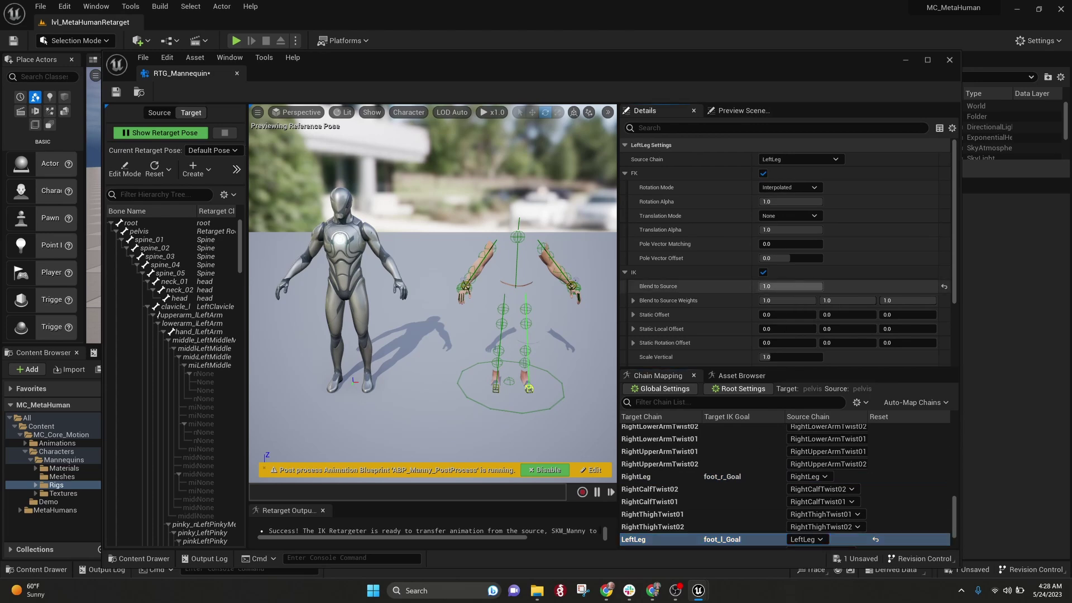
pyautogui.click(116, 91)
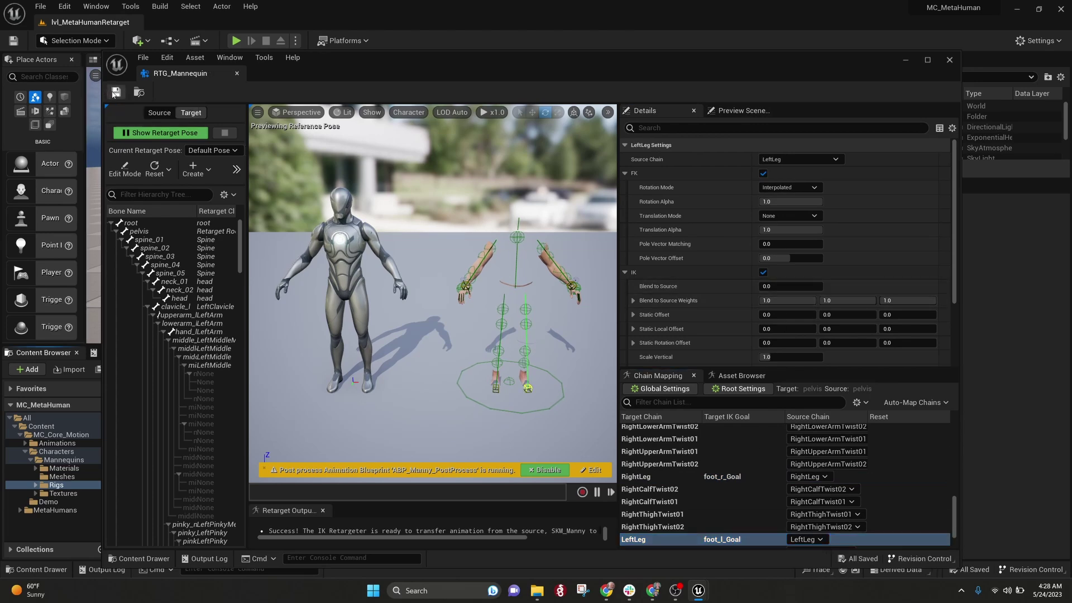
# Step: Filter the Asset Browser to stand_idle and preview am_Stand_Idle_01 on both characters
pyautogui.click(740, 376)
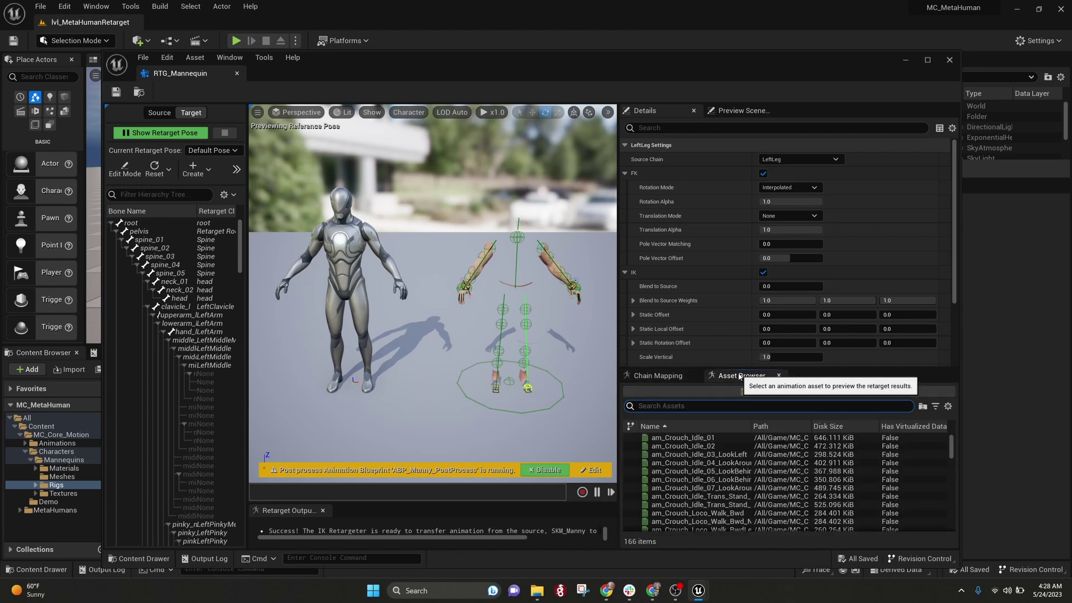
pyautogui.click(692, 406)
pyautogui.write('stand')
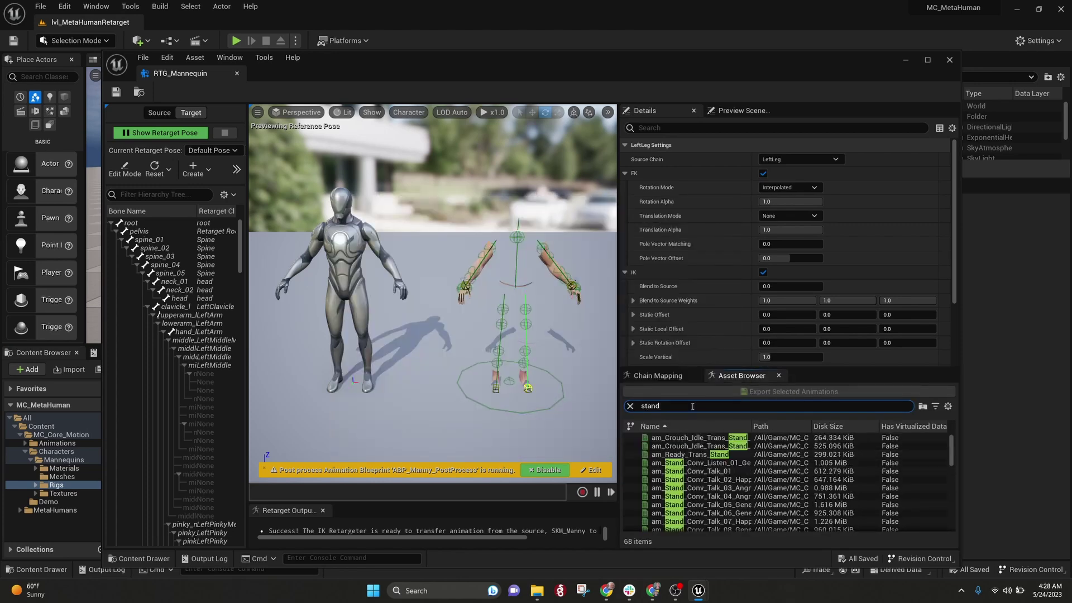
pyautogui.write('_idle')
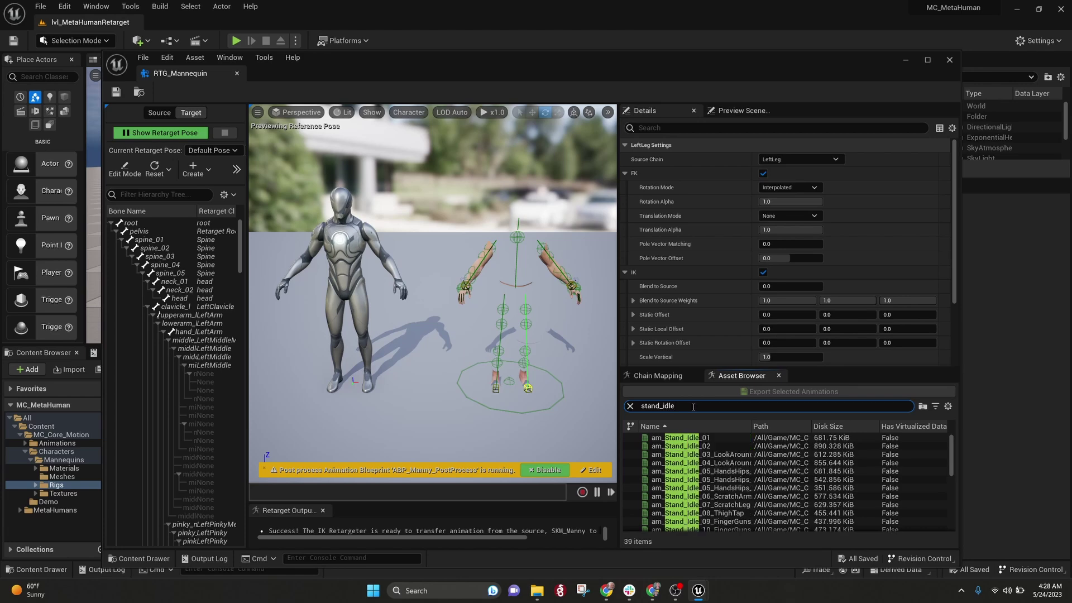
pyautogui.click(705, 439)
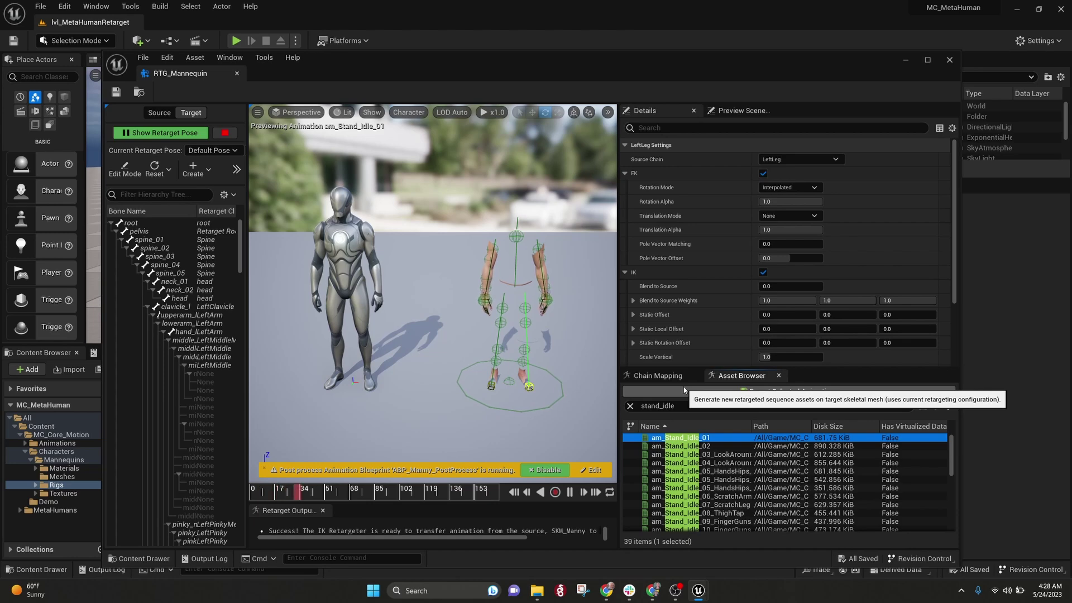
# Step: Review the stand_idle results and begin exporting the selected idle animations
pyautogui.moveTo(759, 70); pyautogui.dragTo(749, 55)
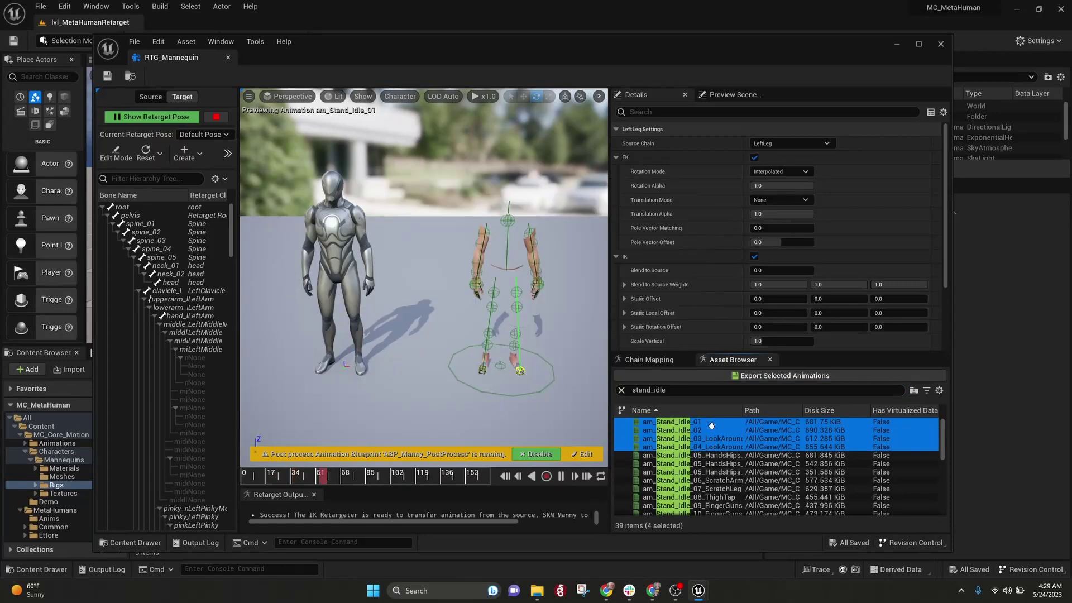
pyautogui.scroll(-2, 739, 459)
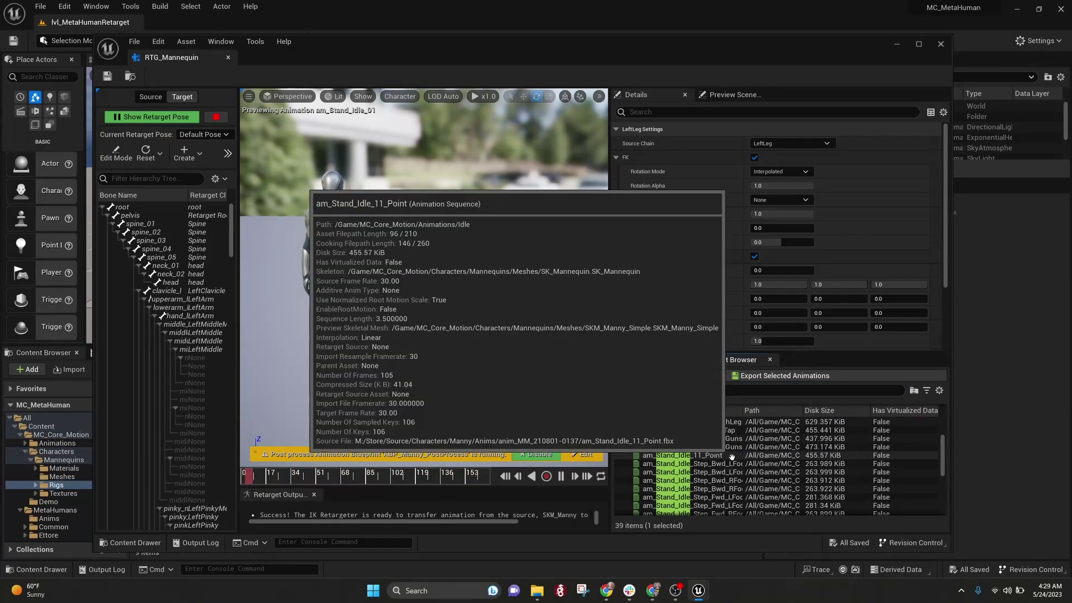
pyautogui.scroll(3, 782, 474)
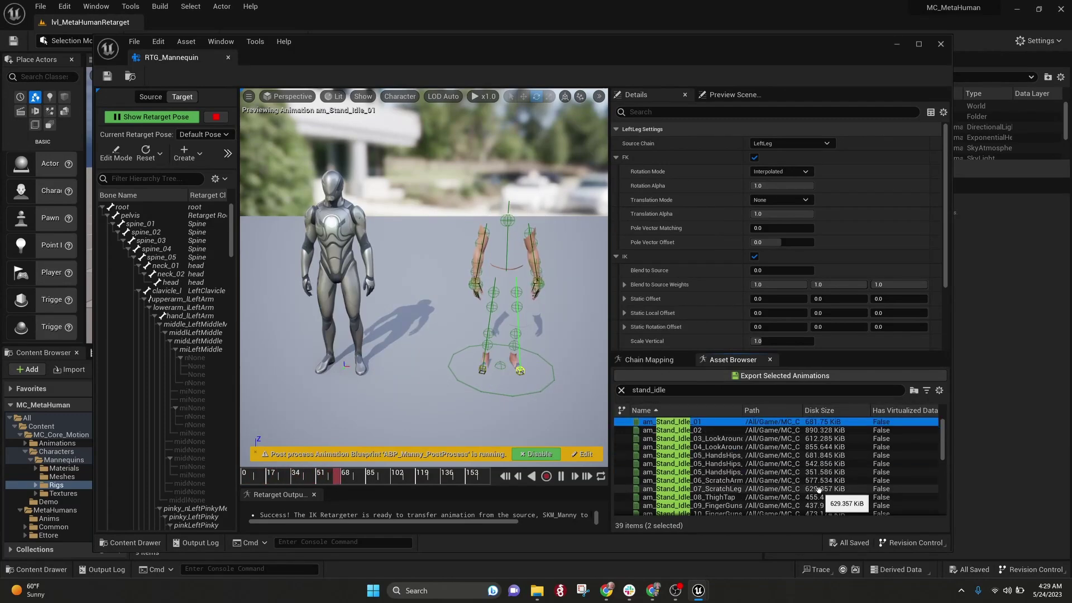
pyautogui.scroll(-2, 818, 490)
pyautogui.click(785, 376)
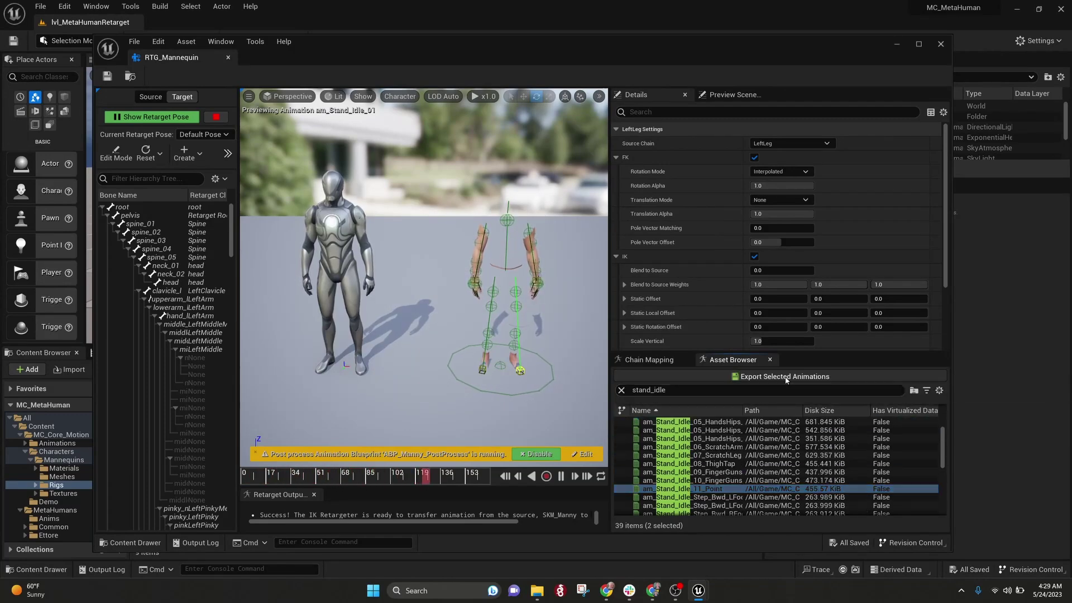
# Step: Export the retargeted idle animations into the MetaHumans/Anims folder
pyautogui.doubleClick(502, 228)
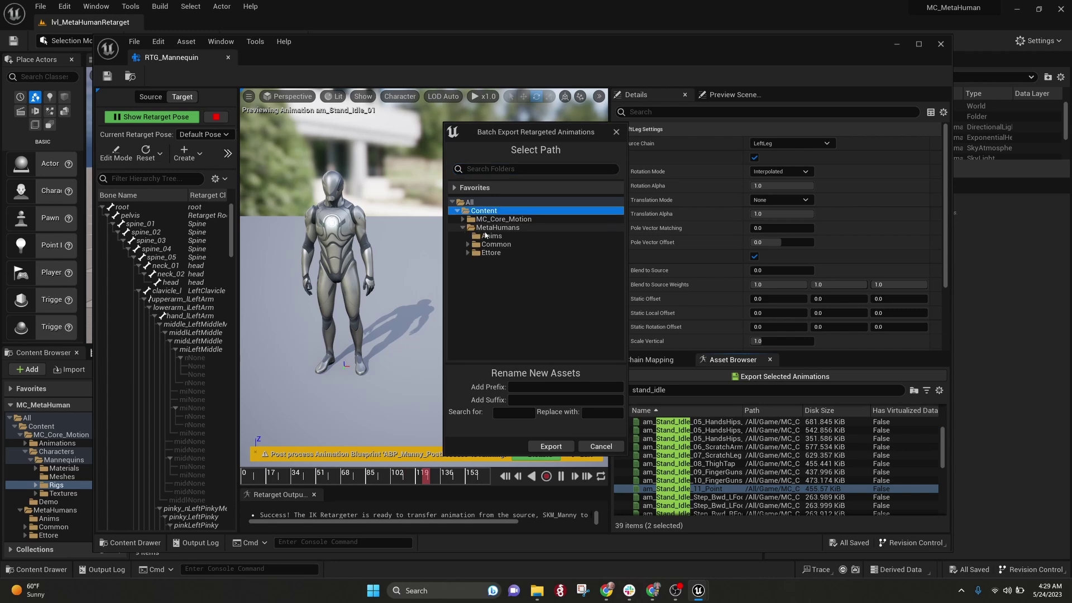
pyautogui.click(493, 236)
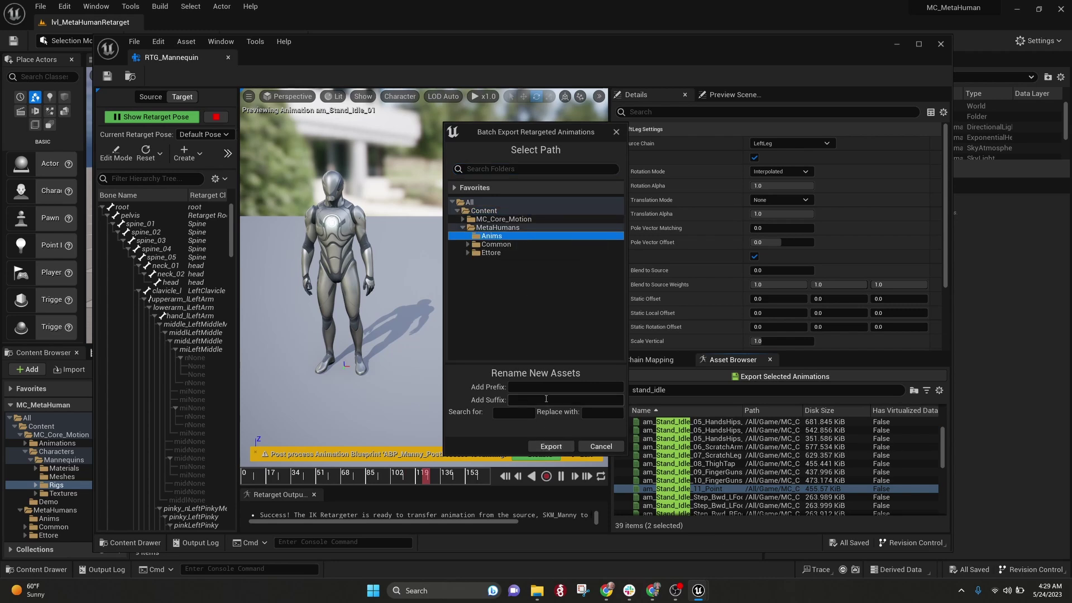
pyautogui.click(551, 446)
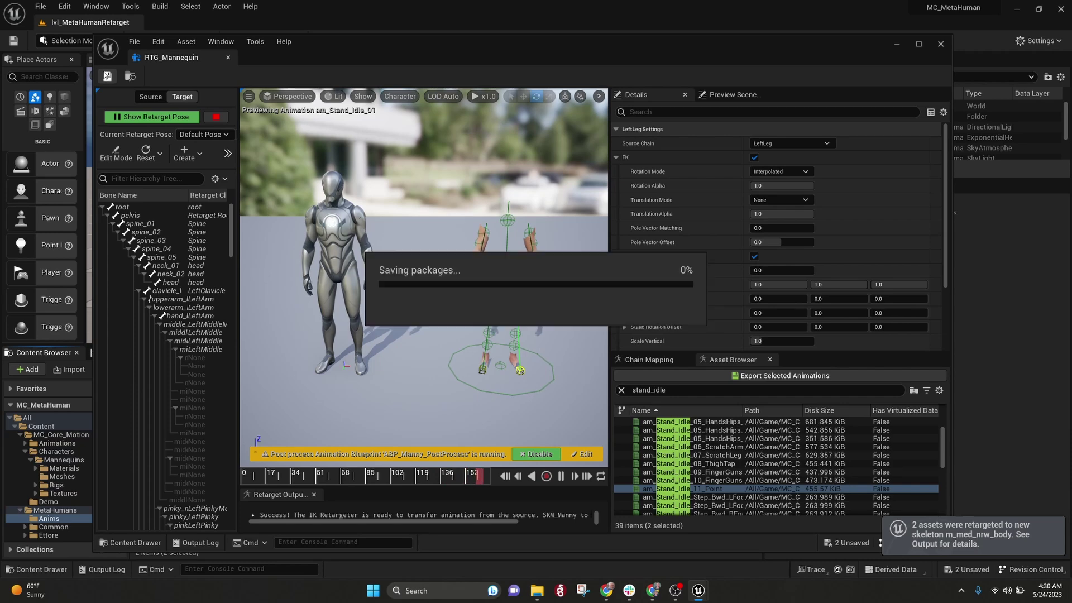
# Step: Close the retargeter, set Ettore's Body Anim to Play to am_Stand_Idle_01, and run the level
pyautogui.click(941, 44)
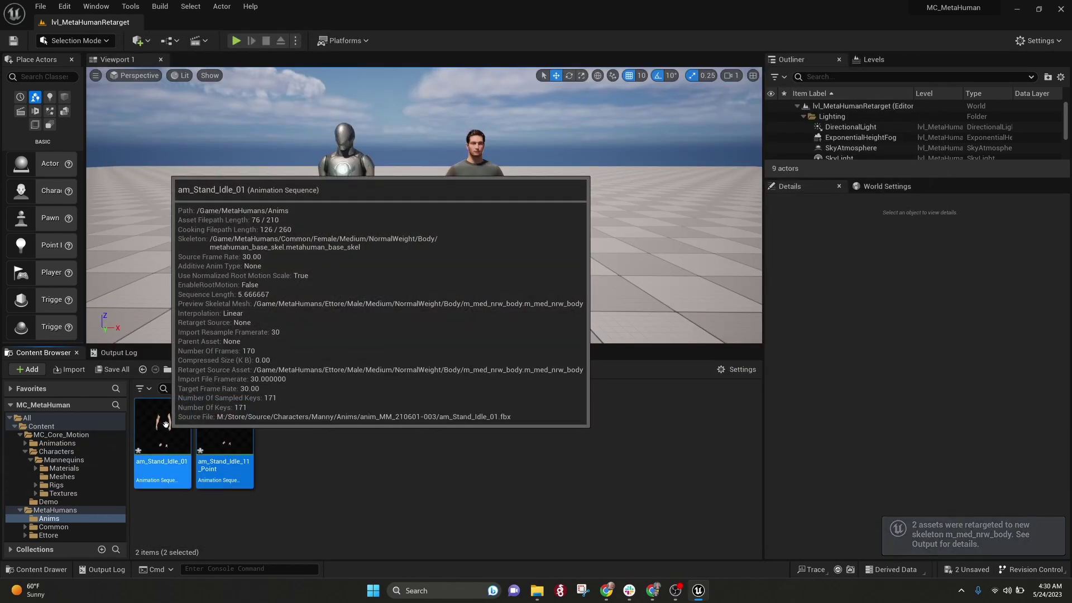
pyautogui.click(478, 198)
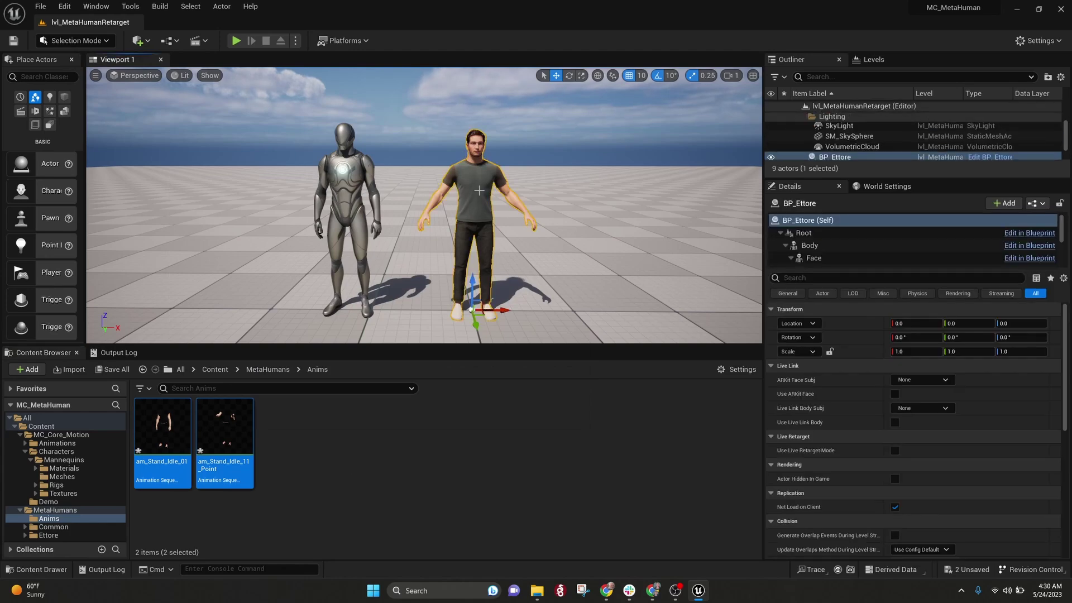
pyautogui.click(817, 246)
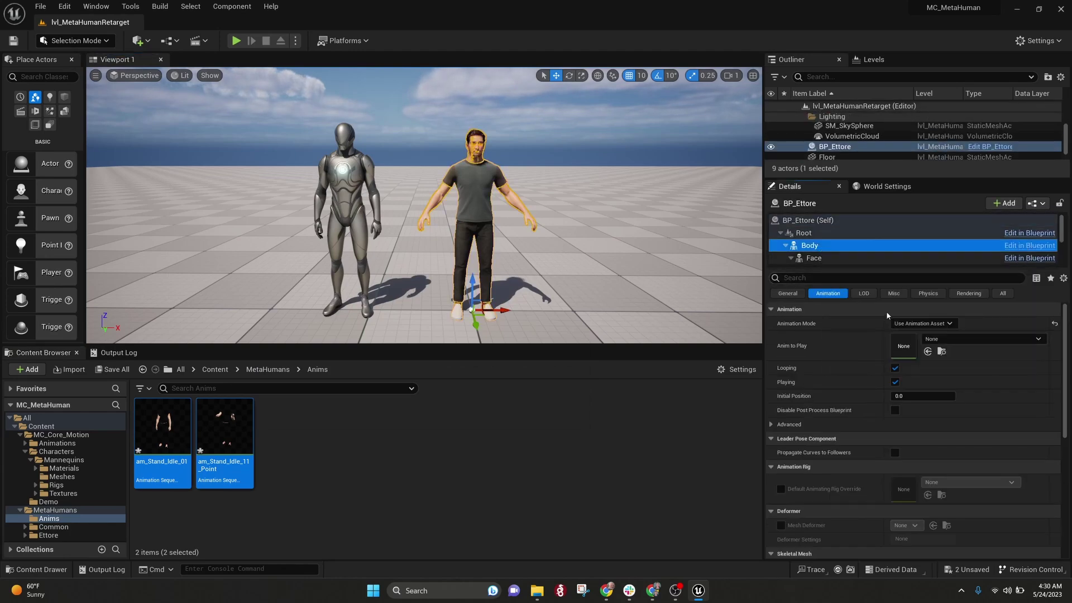
pyautogui.click(952, 337)
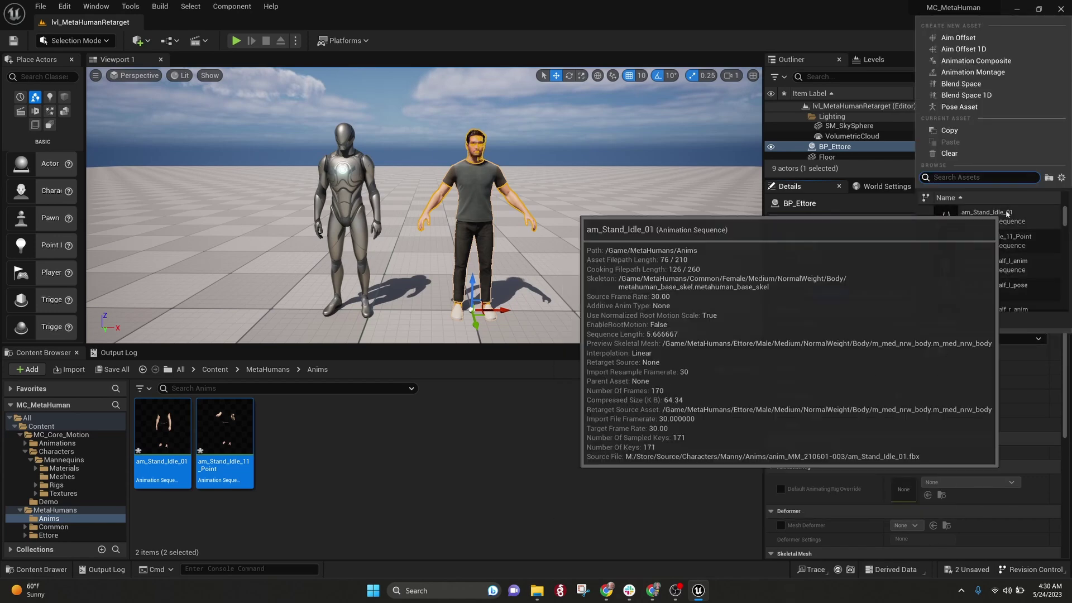
pyautogui.click(1005, 215)
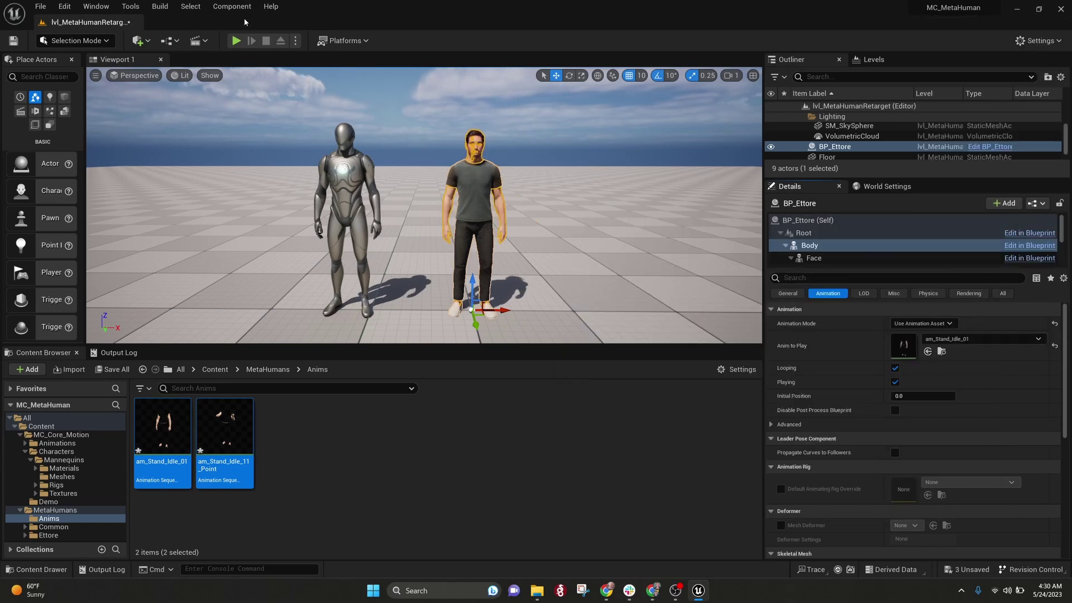
pyautogui.click(236, 40)
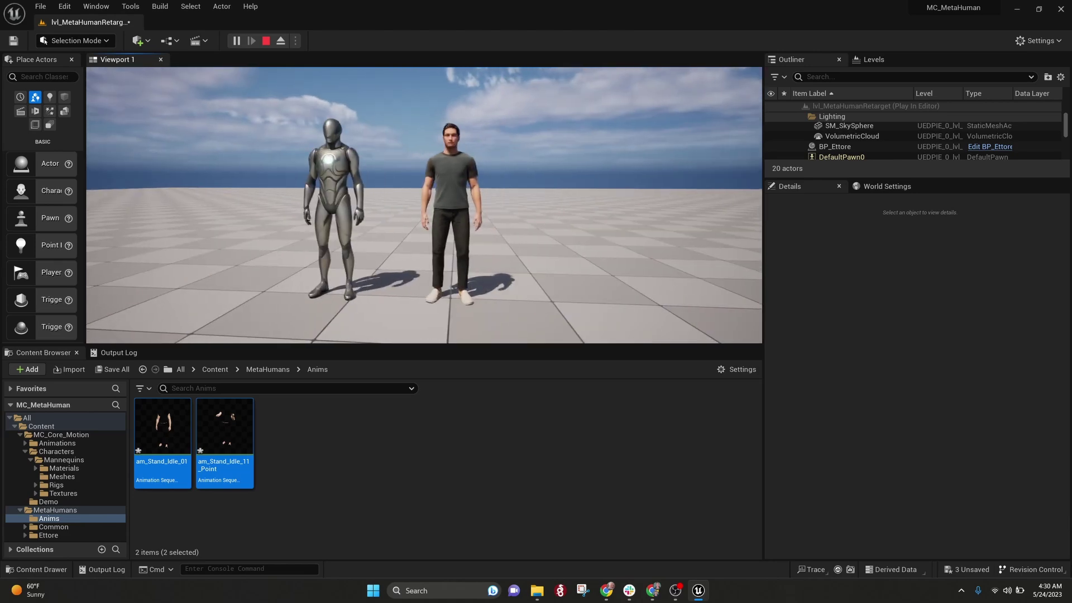
# Step: Stop the running level, set the Body component's Anim to Play to am_Stand_Idle_11_Point, and replay the level
pyautogui.press('Escape')
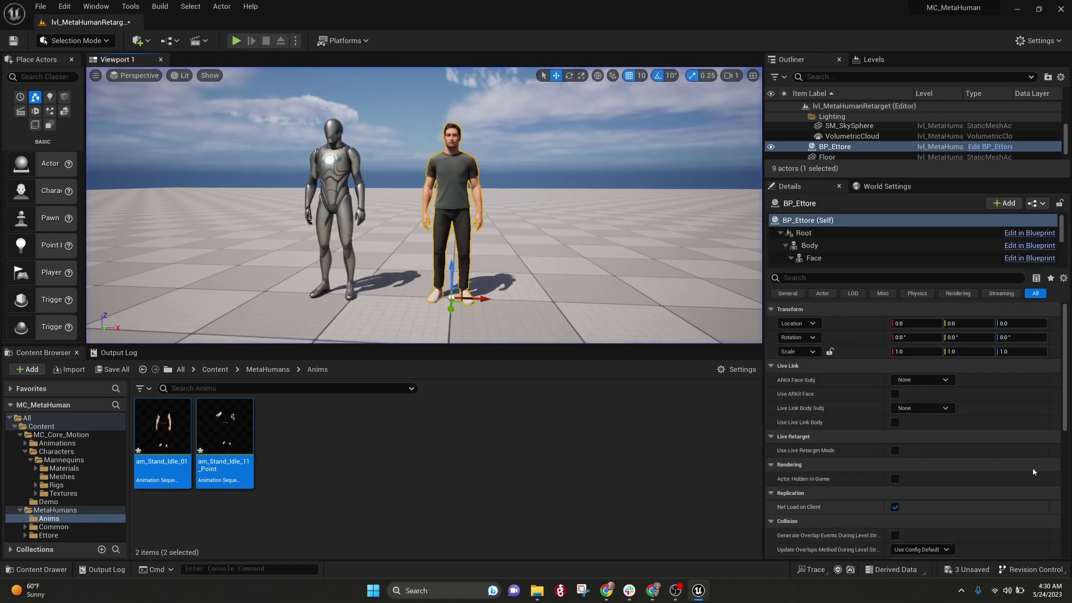
pyautogui.click(813, 246)
pyautogui.click(972, 339)
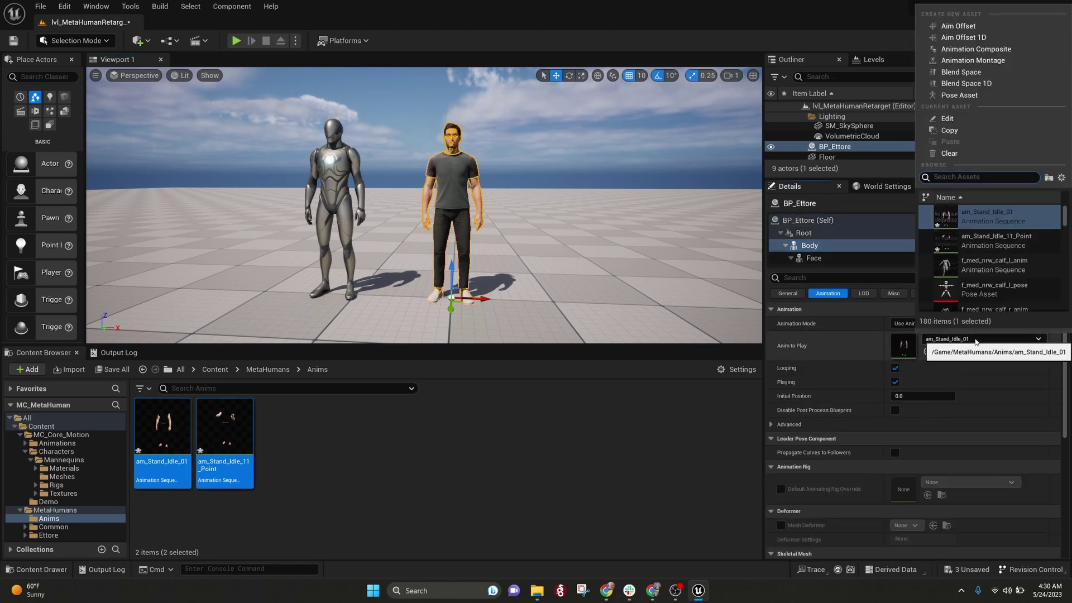
pyautogui.click(1005, 242)
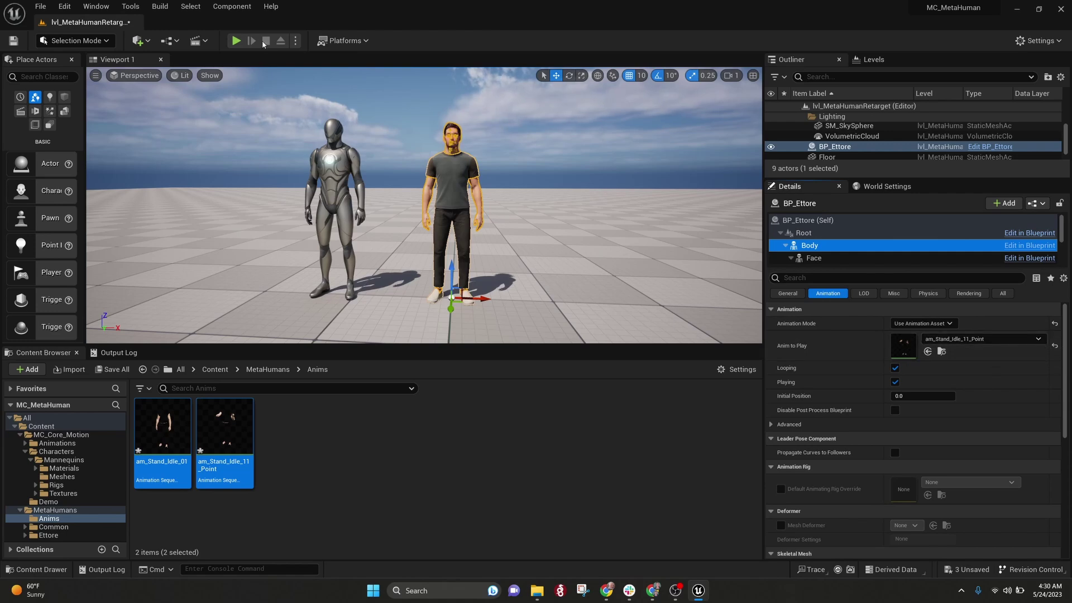
pyautogui.click(453, 178)
pyautogui.hotkey('alt', 'p')
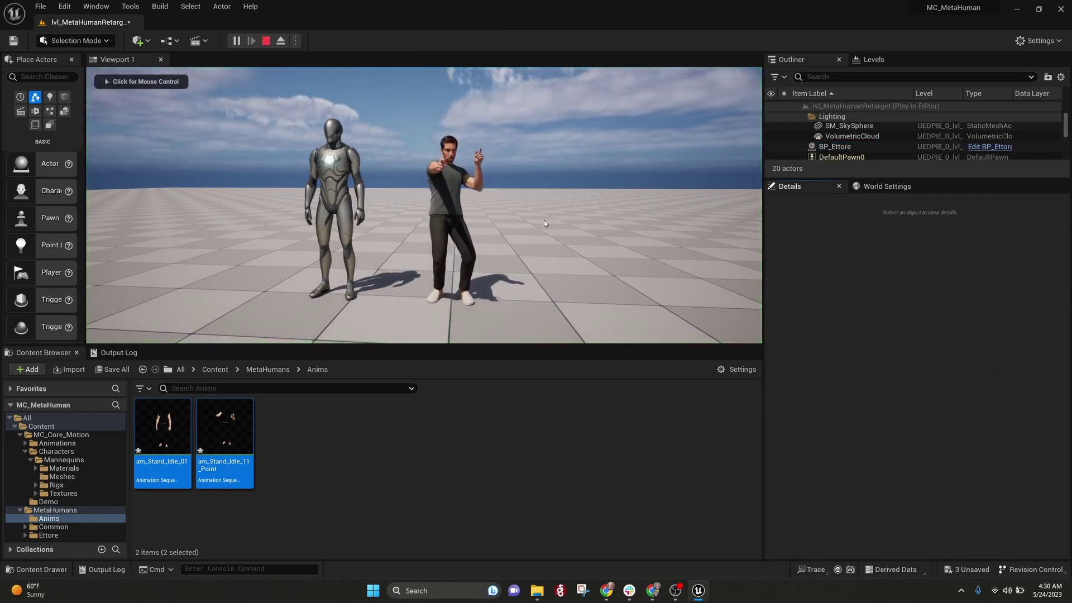